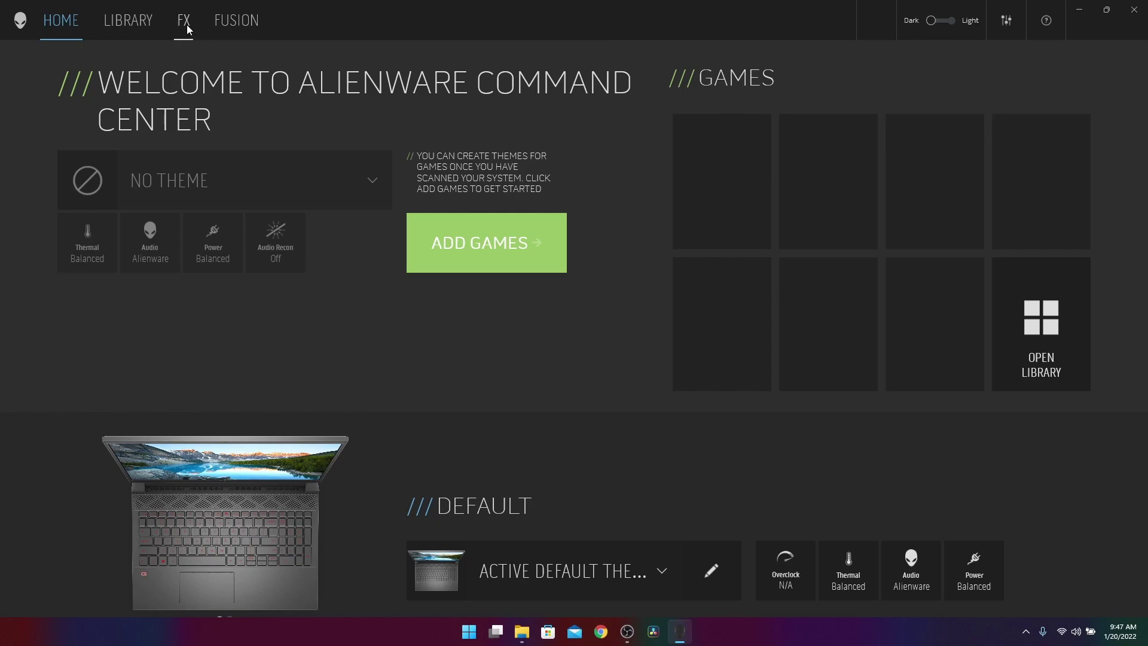
Open the FX view for the 510M mouse and bring up Settings under Active Default Theme.
left_click(186, 23)
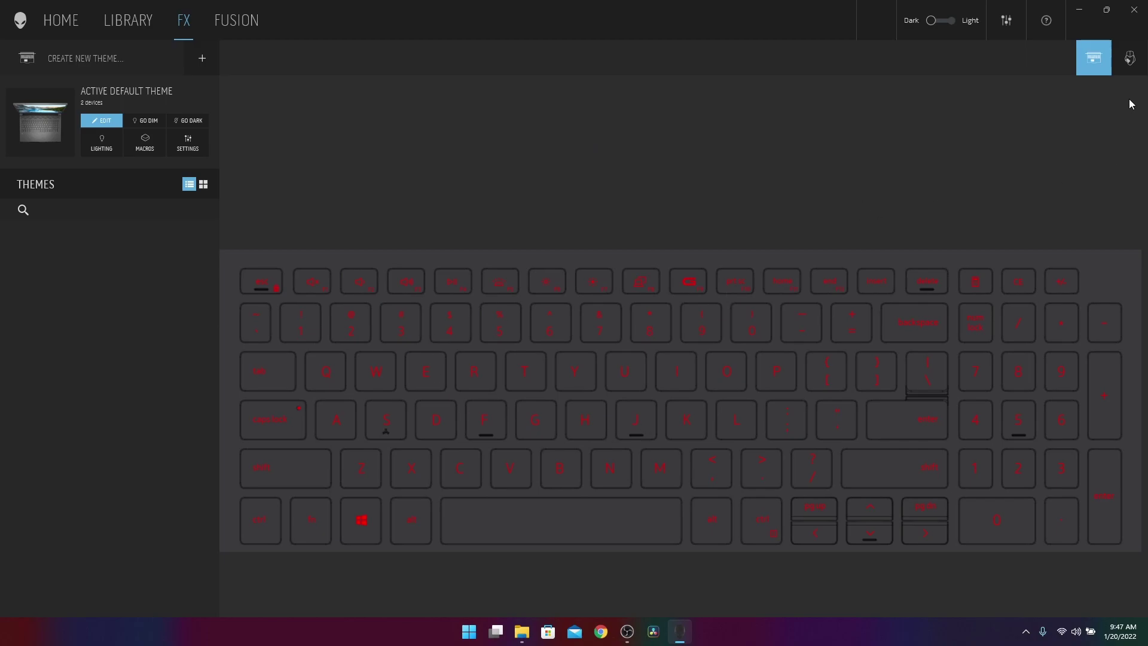
left_click(1131, 58)
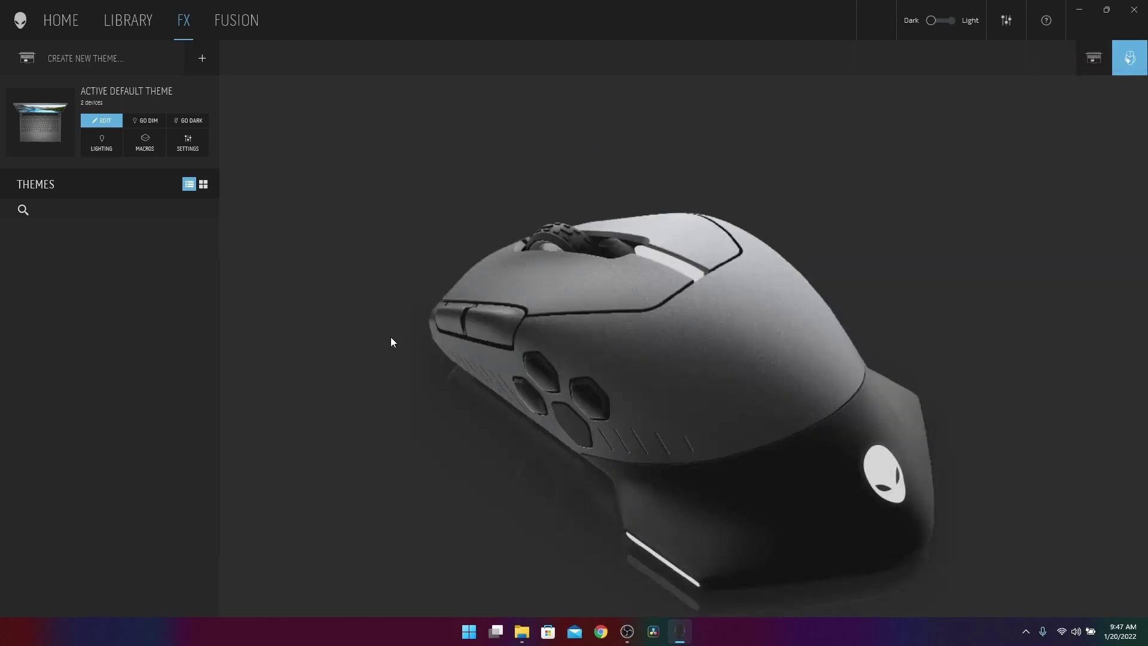
left_click(188, 148)
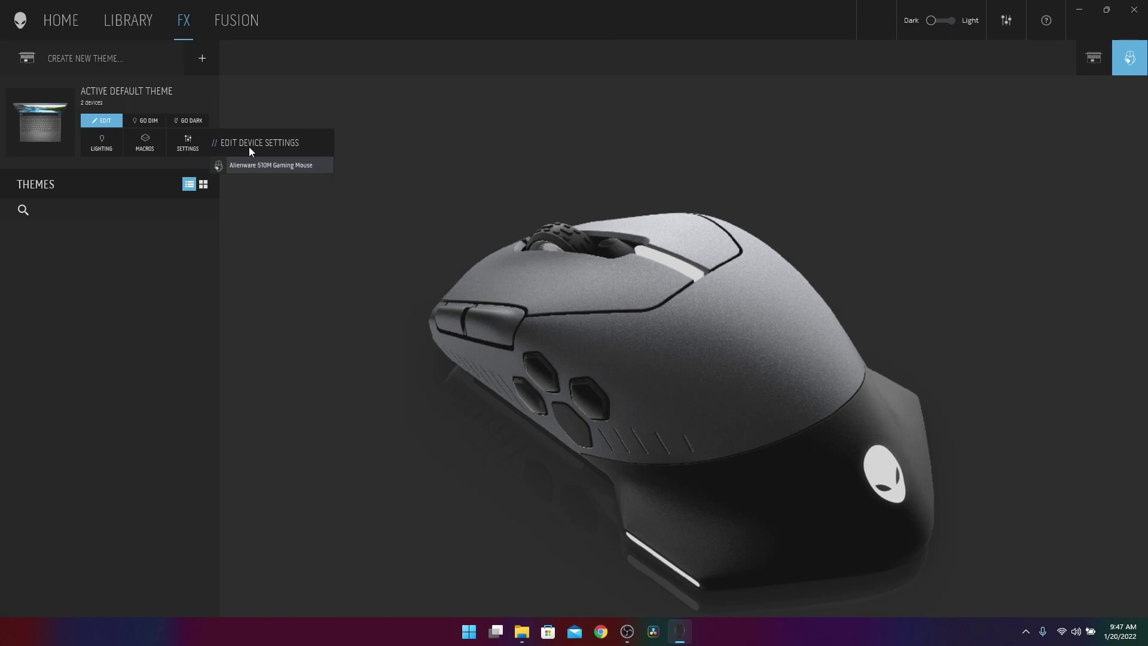
Open the 510M mouse's device settings and adjust the DPI3 sensitivity level.
left_click(260, 165)
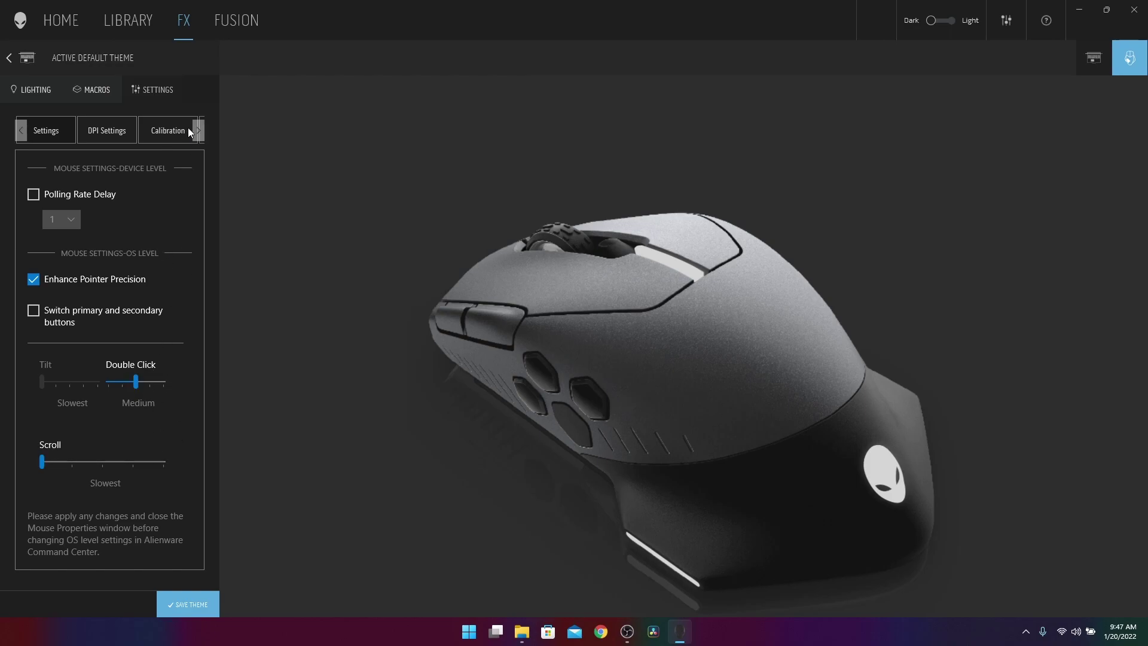
left_click(200, 131)
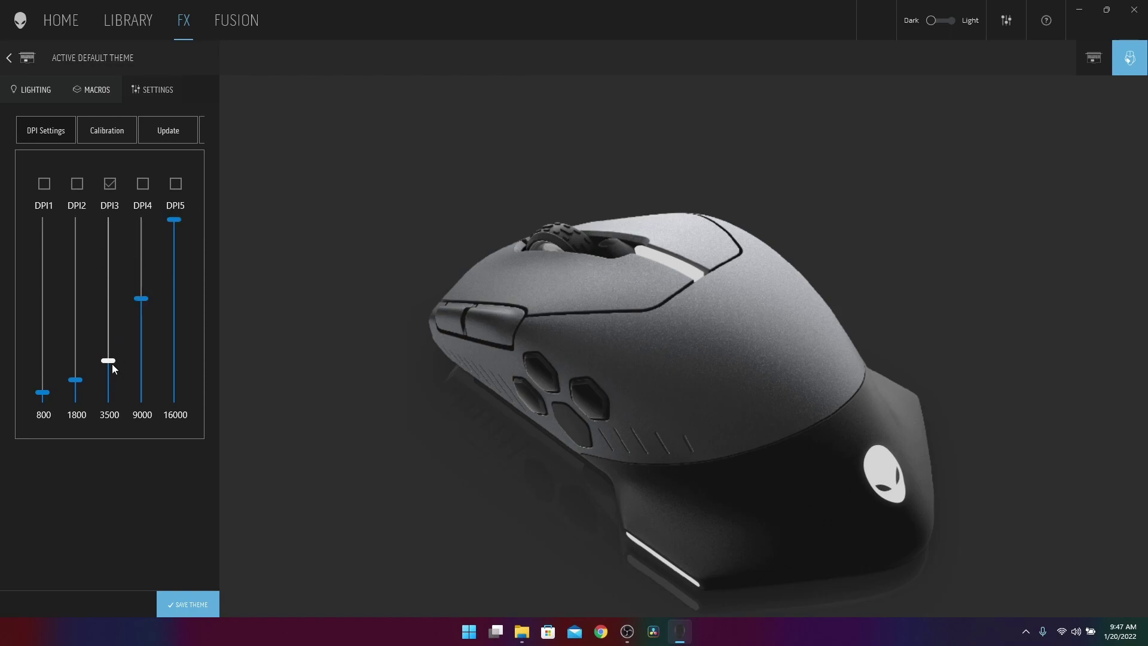
left_click_drag(112, 364, 120, 361)
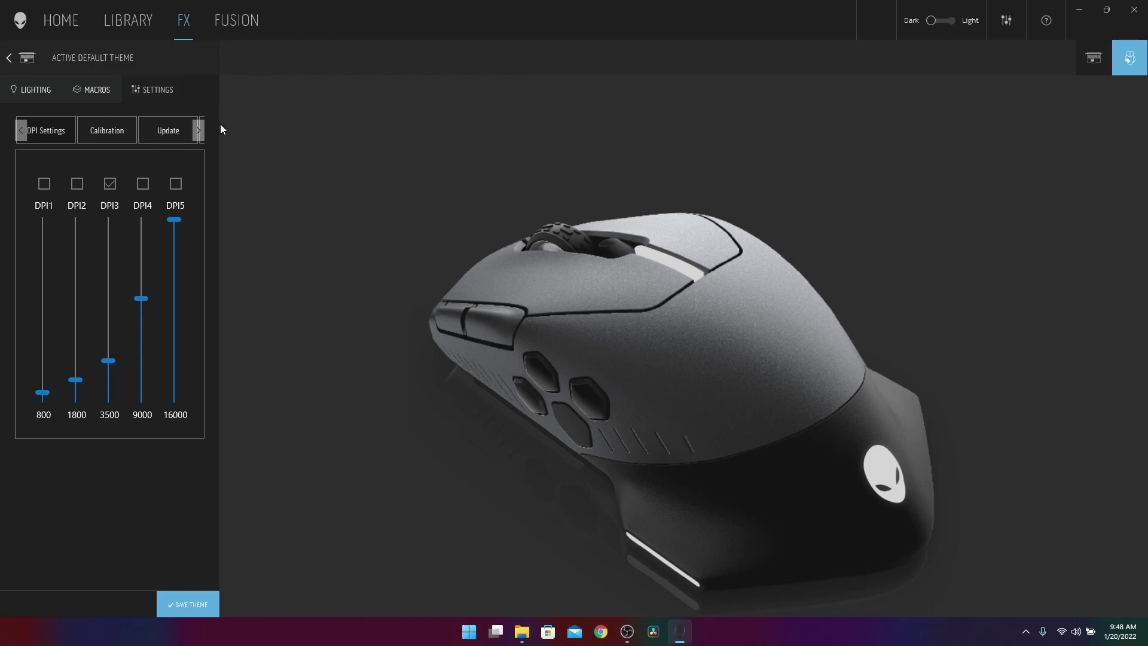
Keep the lift-off calibration distance at 2.00 mm, then view the firmware Update page.
left_click(200, 130)
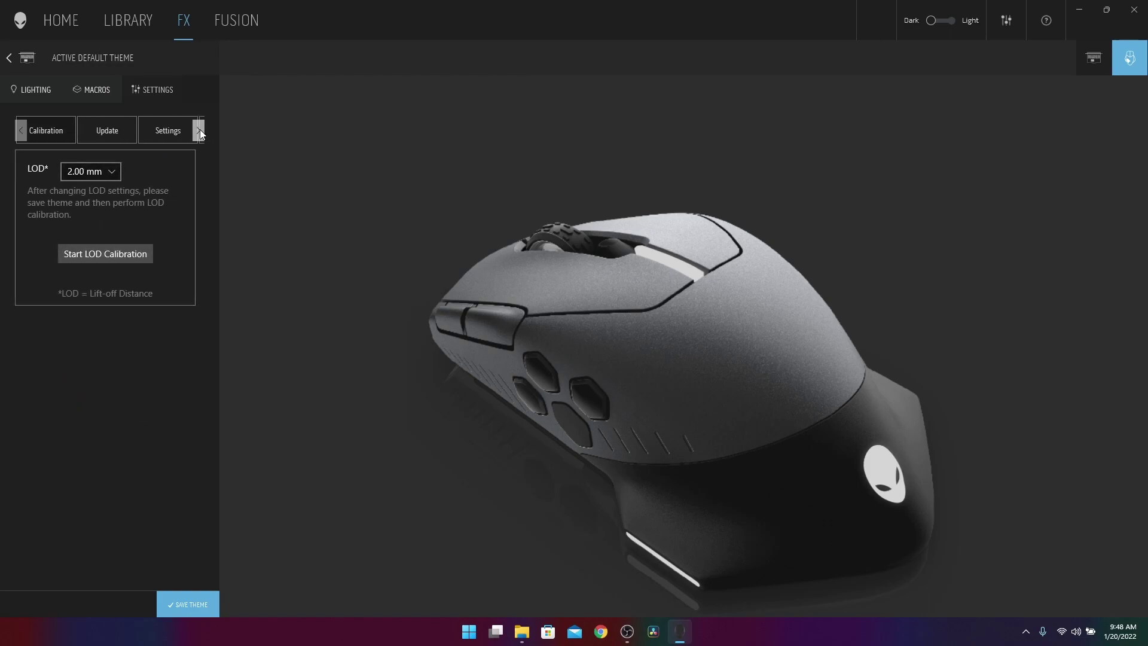
left_click(108, 180)
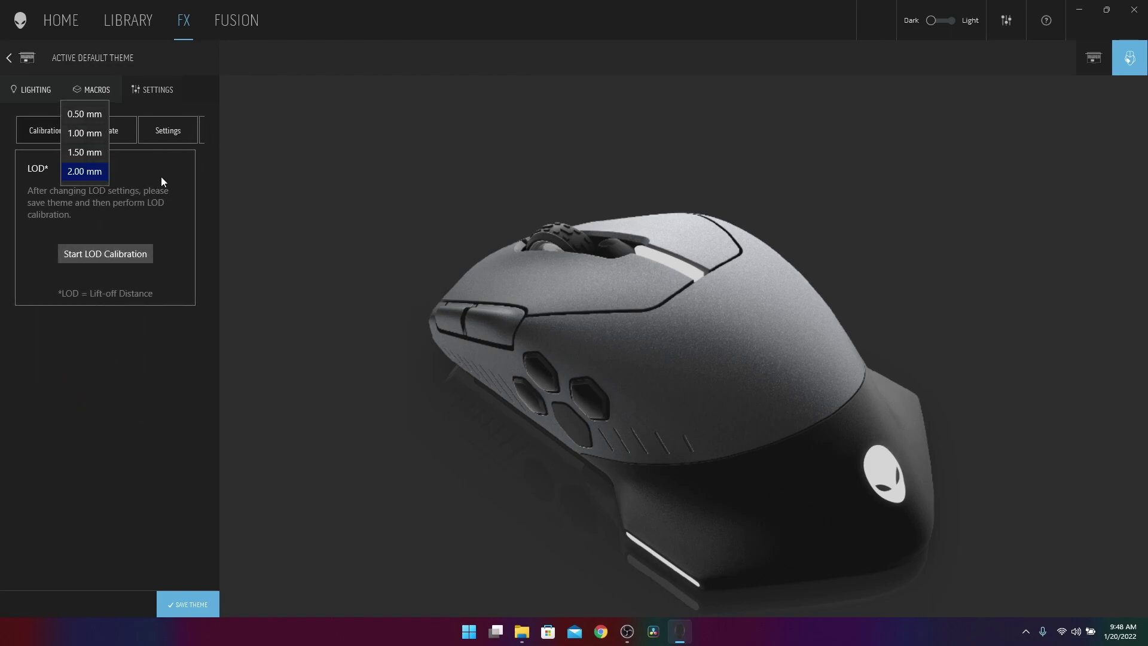
left_click(161, 177)
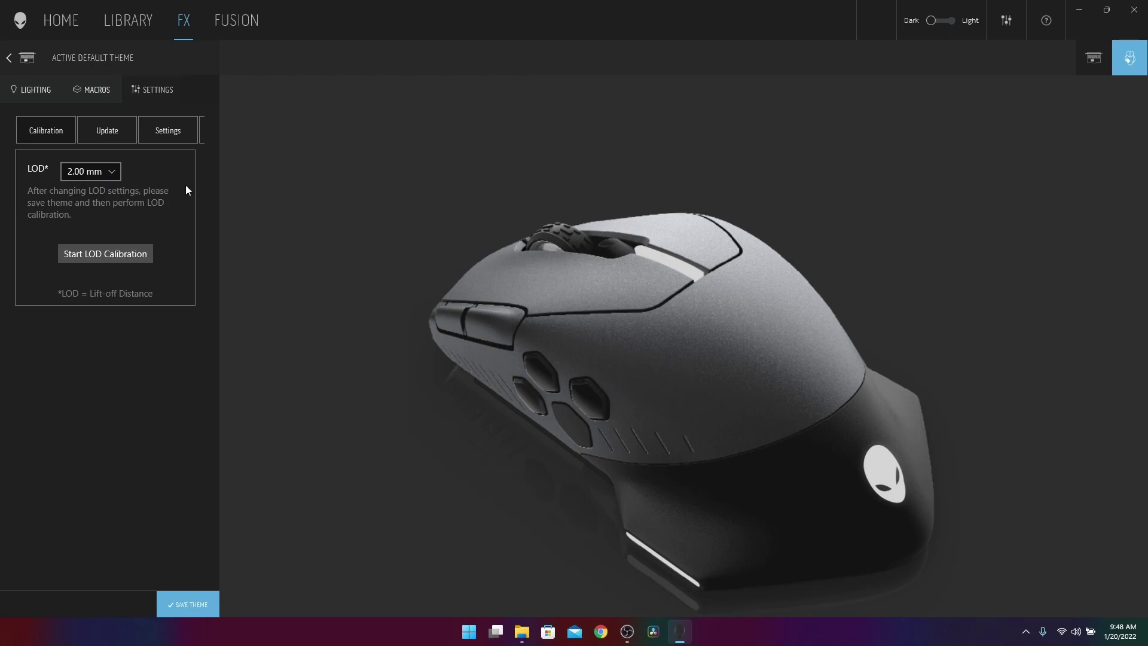
left_click(197, 129)
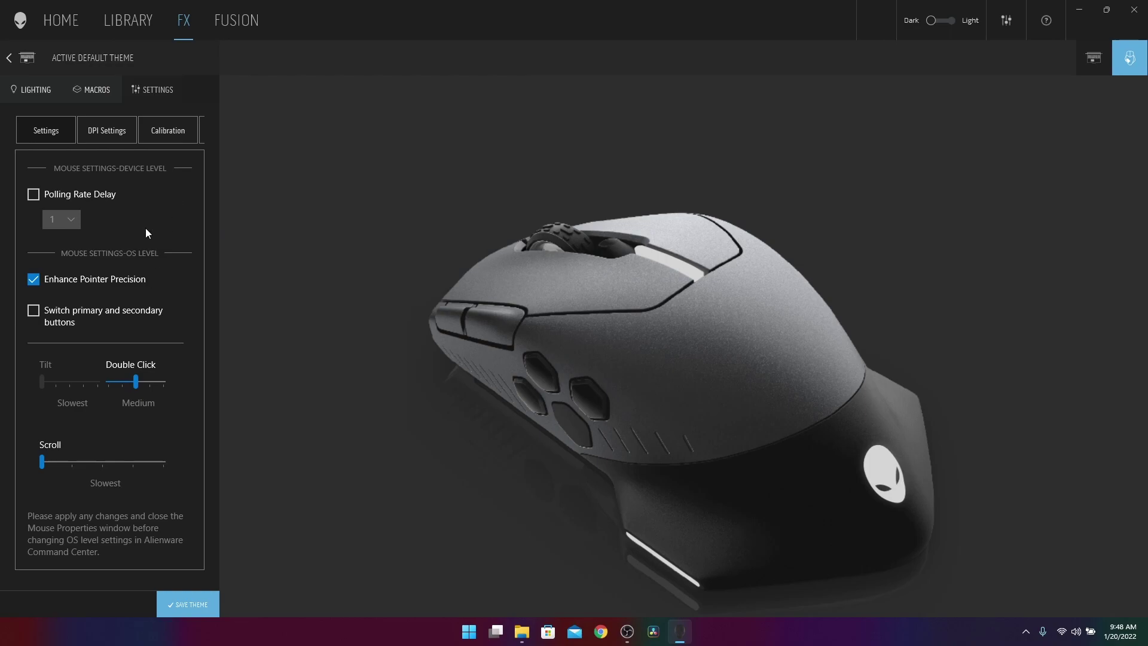
Compare the mouse's lighting with the keyboard's, selecting All Keys, then return to the mouse.
left_click(34, 91)
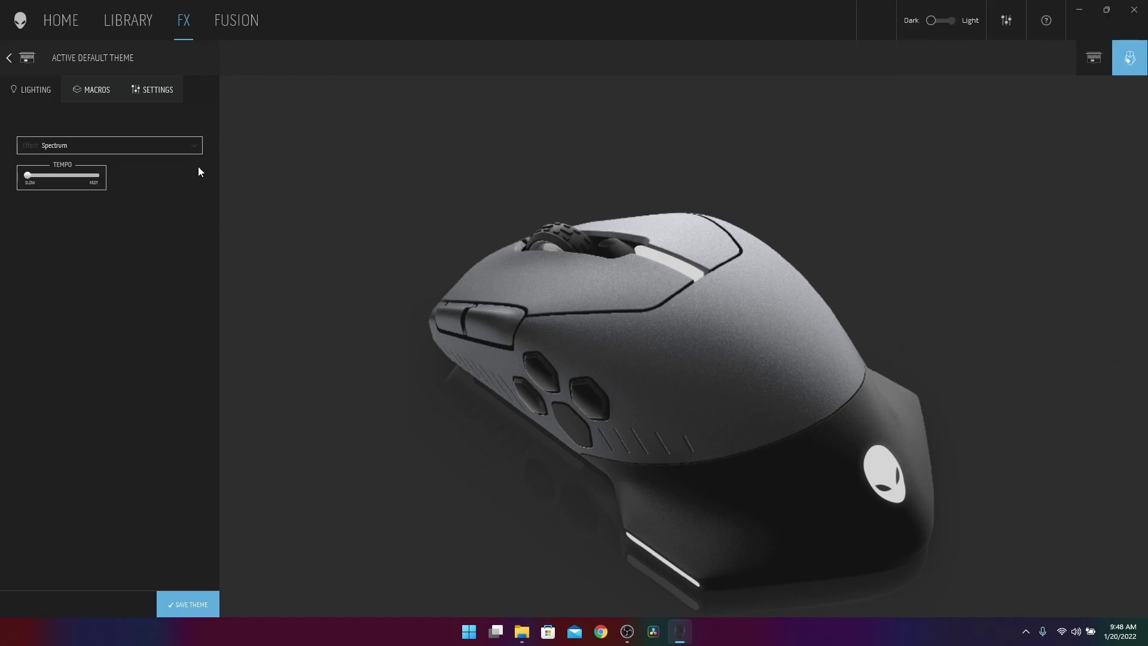
left_click(1096, 61)
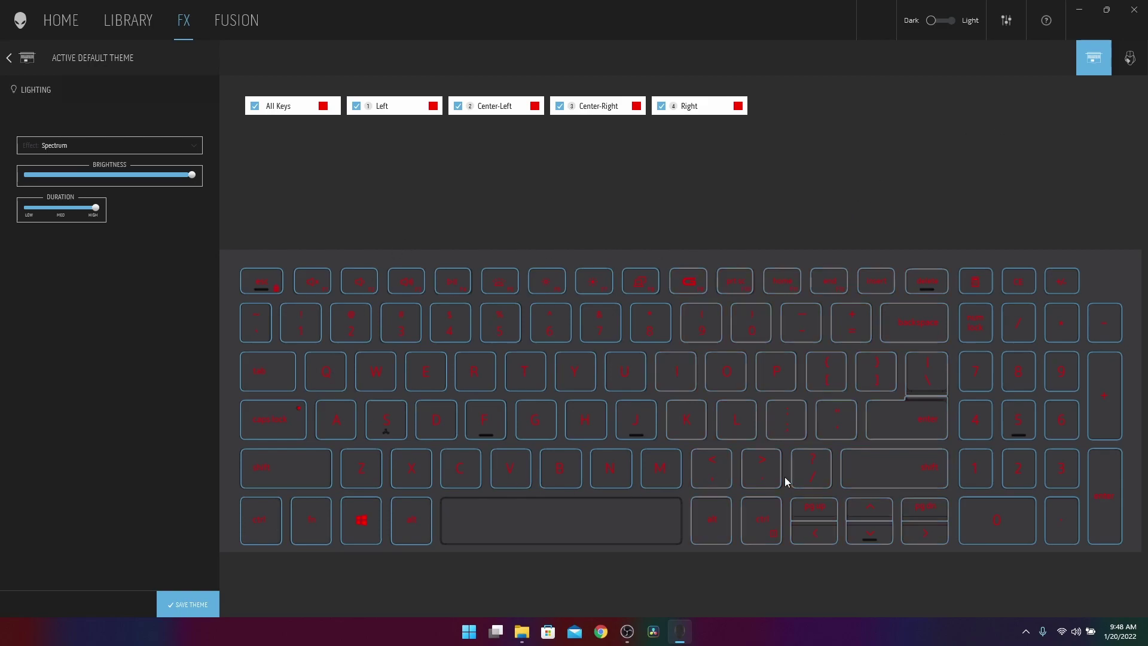
left_click(1124, 58)
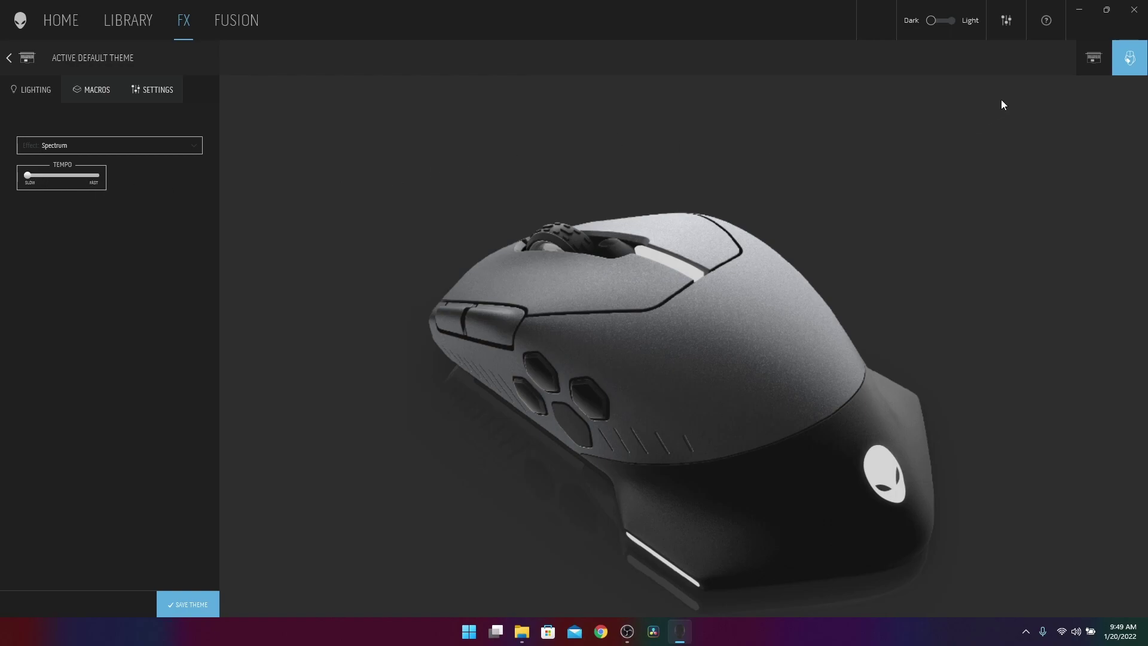
left_click(1094, 57)
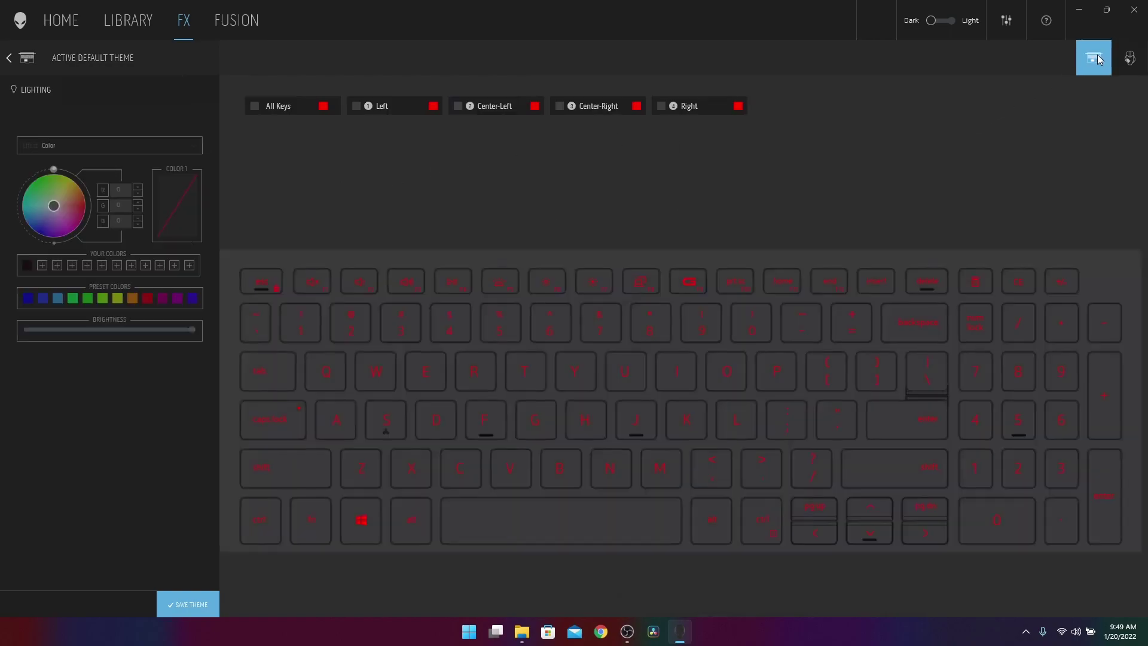
left_click(282, 112)
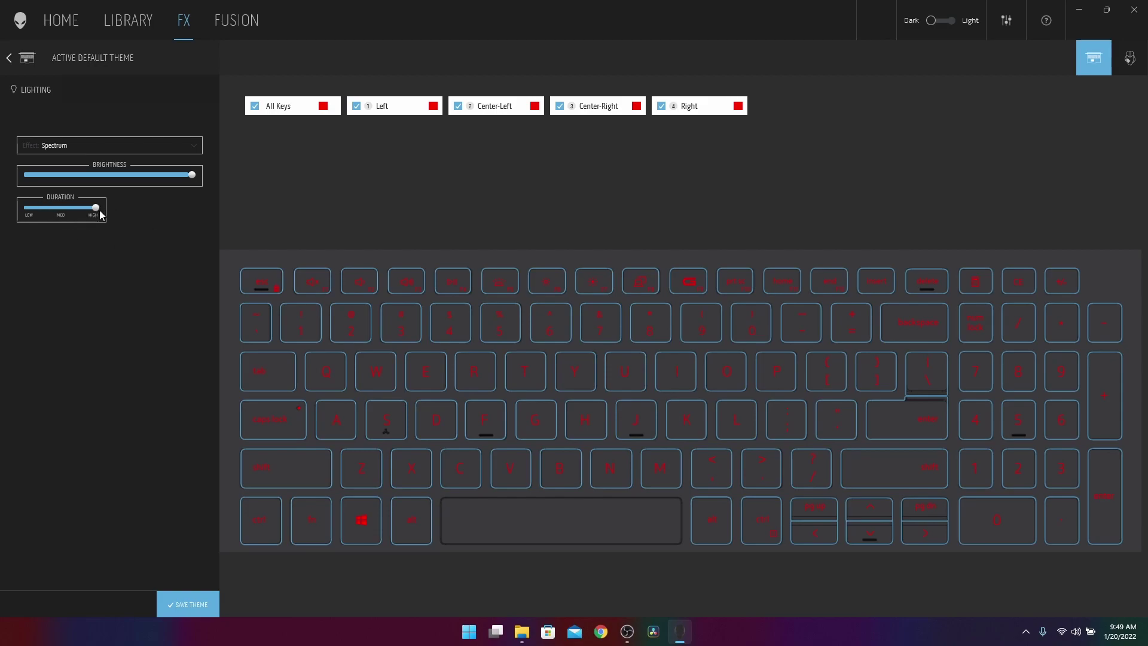
left_click(1130, 57)
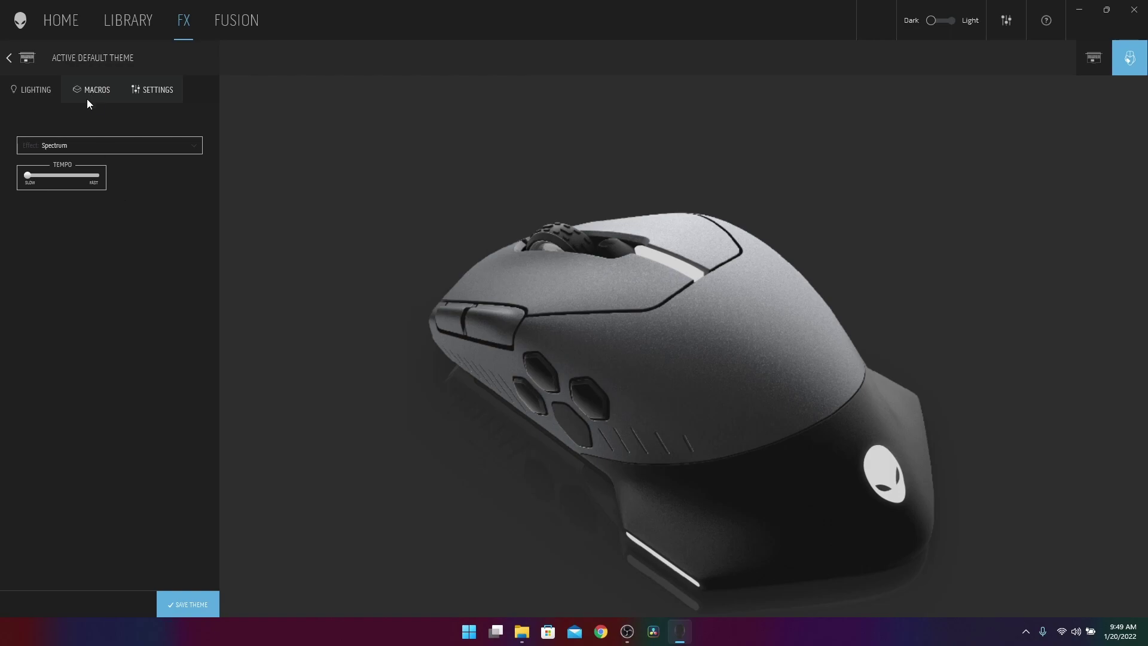
Preview the Morph, Pulse, Color and Breathing effects on the mouse lighting.
left_click(201, 142)
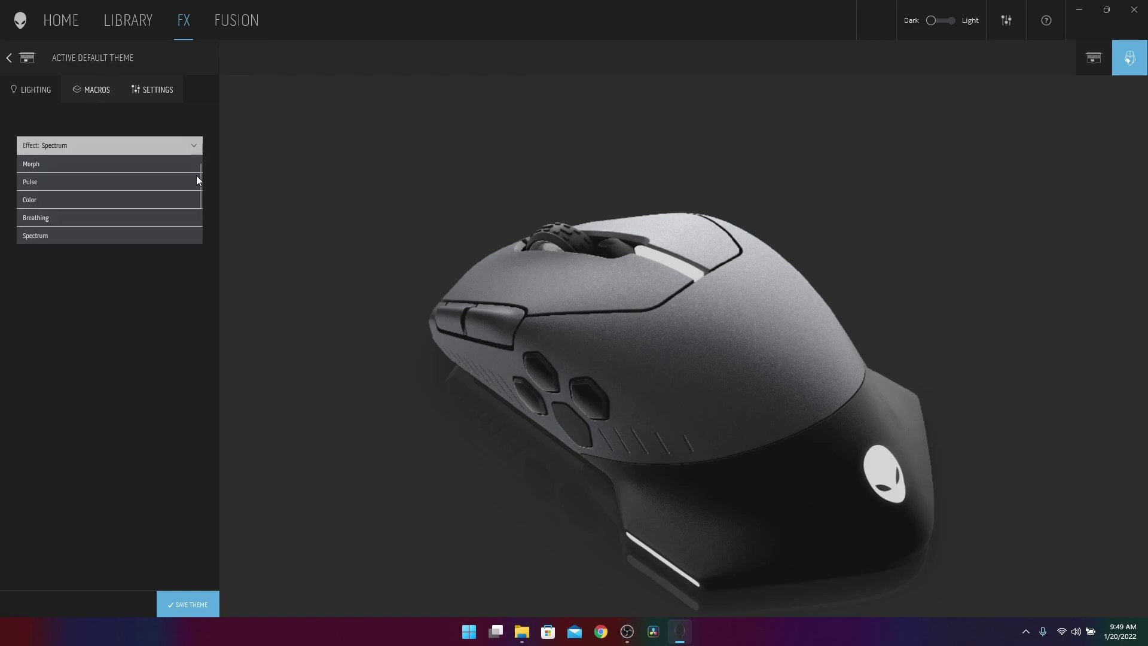
left_click(127, 162)
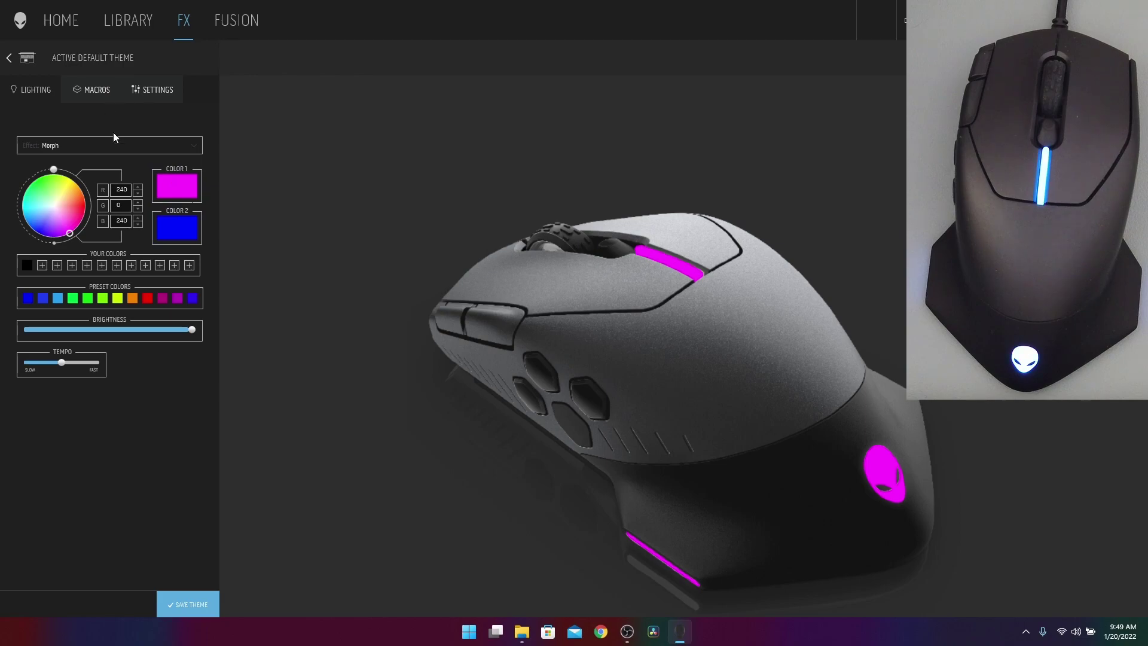
left_click(125, 146)
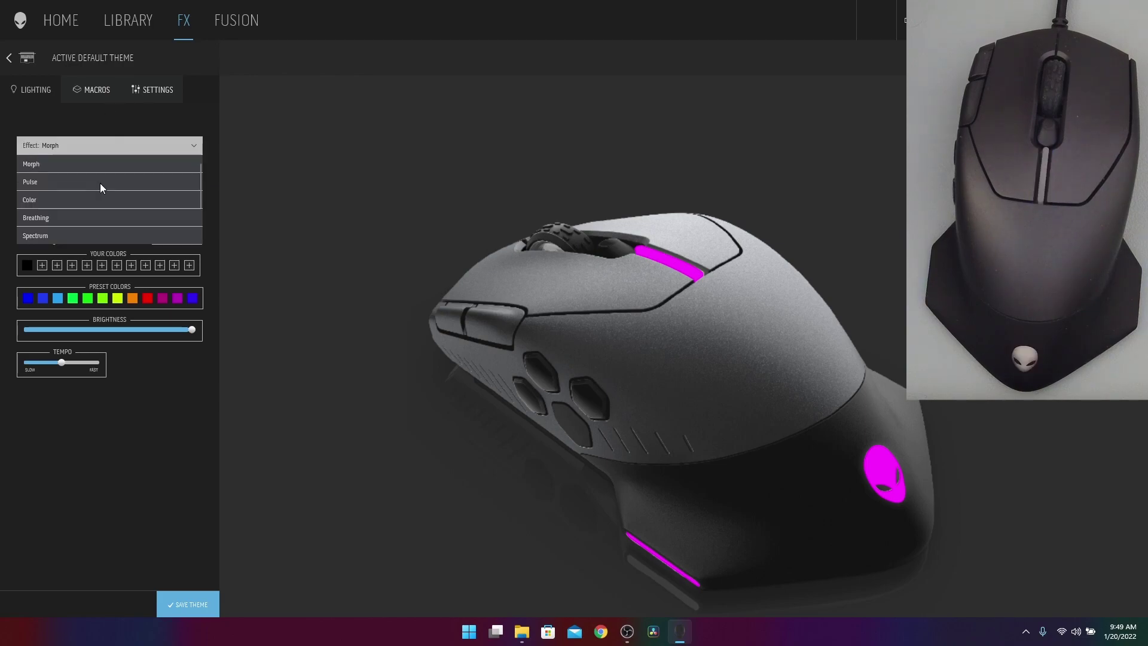
left_click(99, 182)
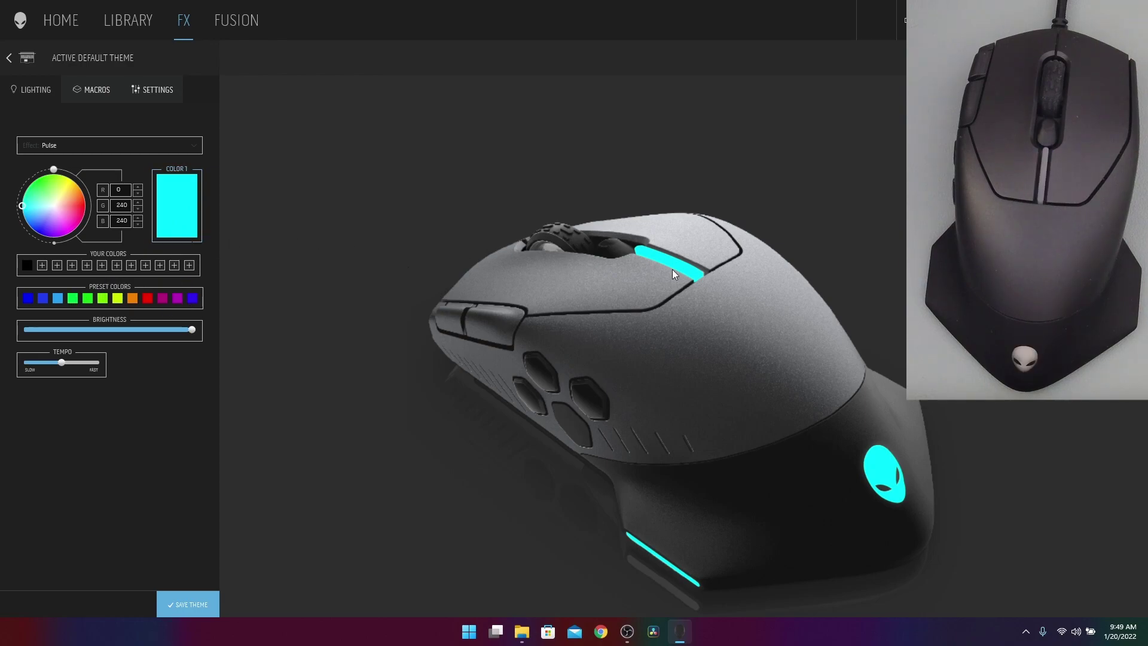
left_click(152, 142)
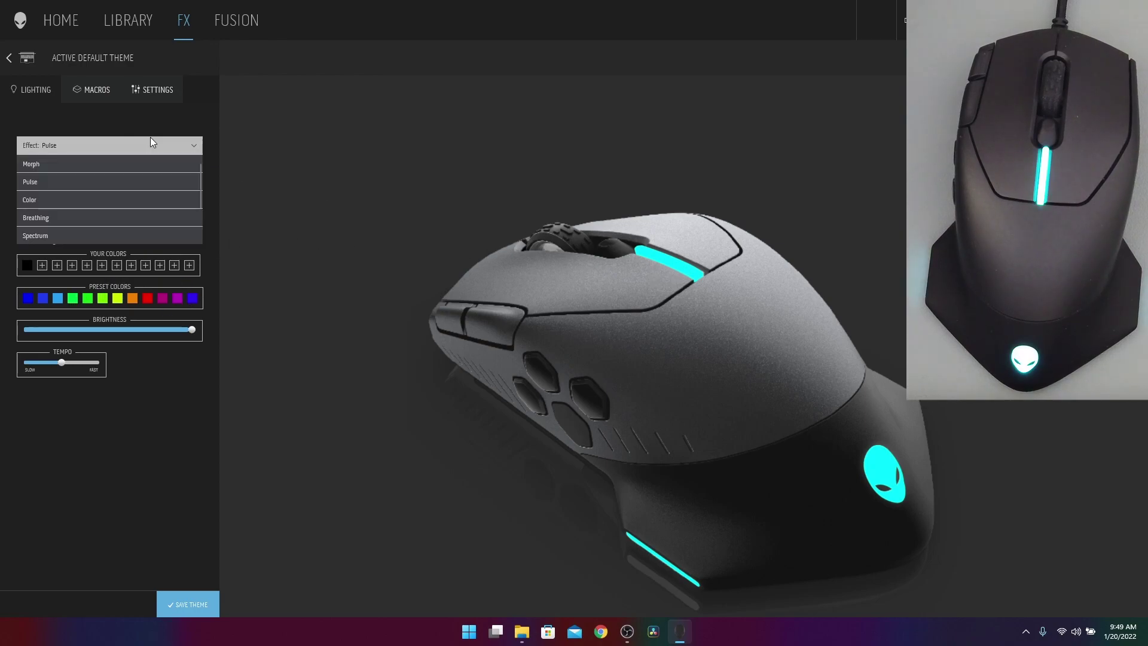
left_click(121, 194)
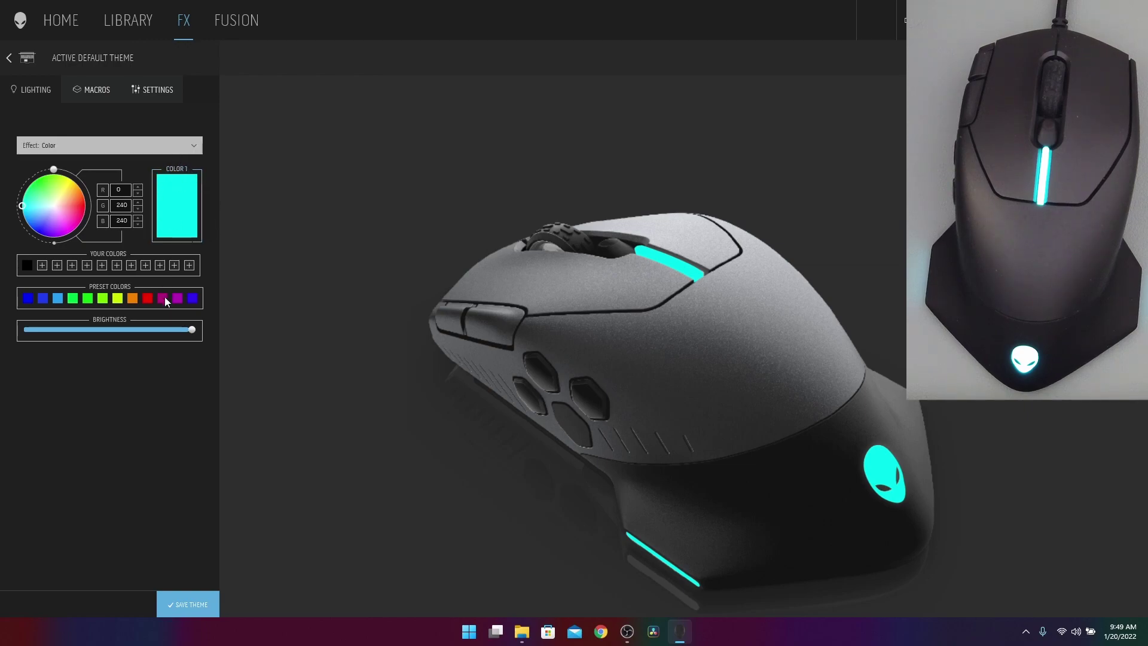
left_click(155, 146)
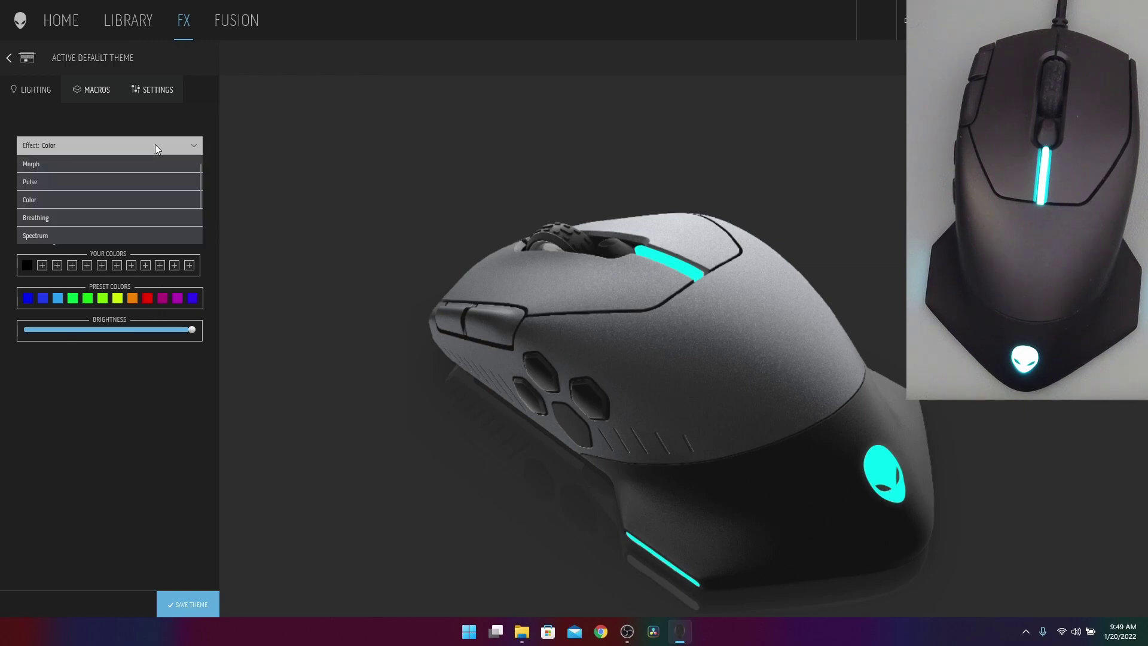
left_click(133, 216)
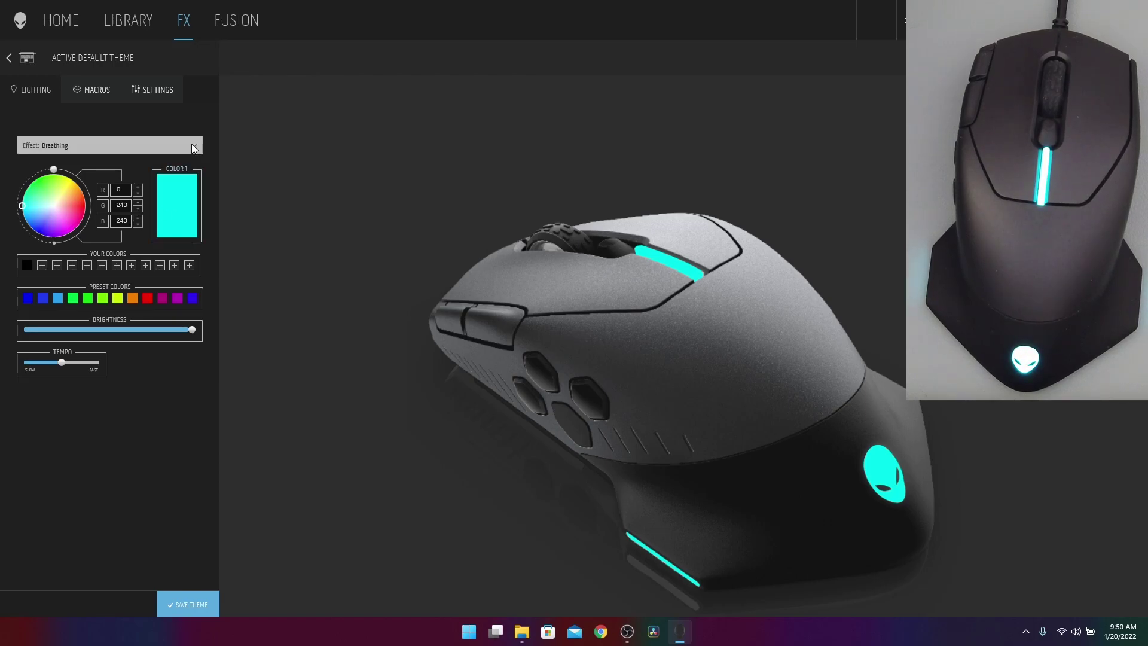
Set the mouse lighting back to Spectrum with Tempo at its slowest.
left_click(195, 148)
left_click(152, 235)
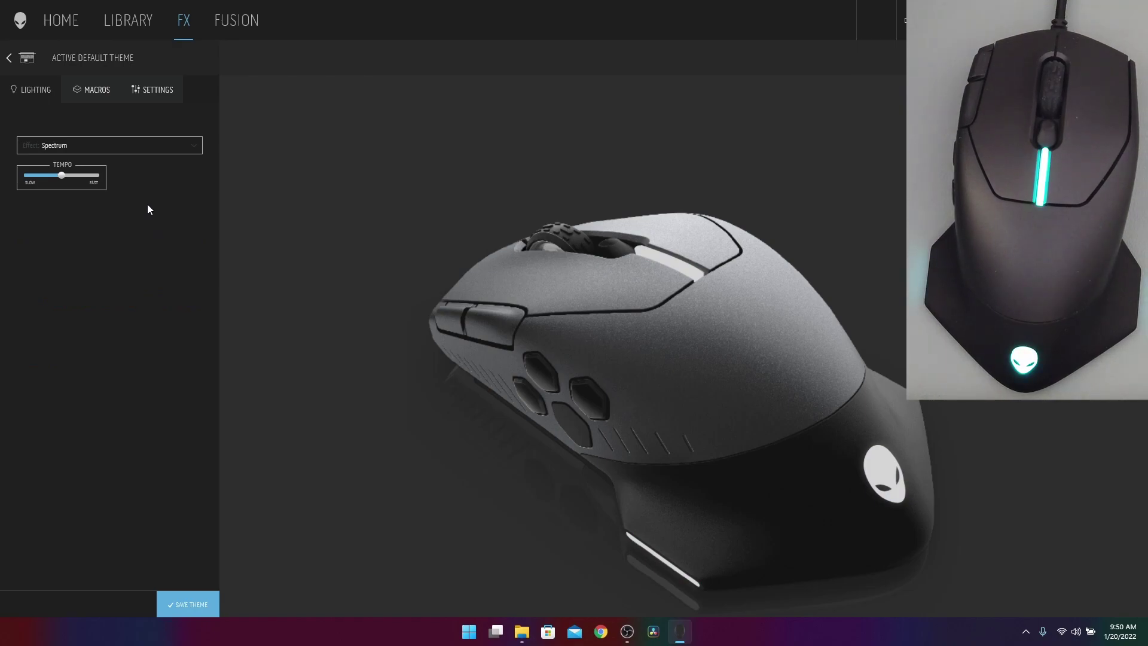
left_click_drag(46, 175, 27, 174)
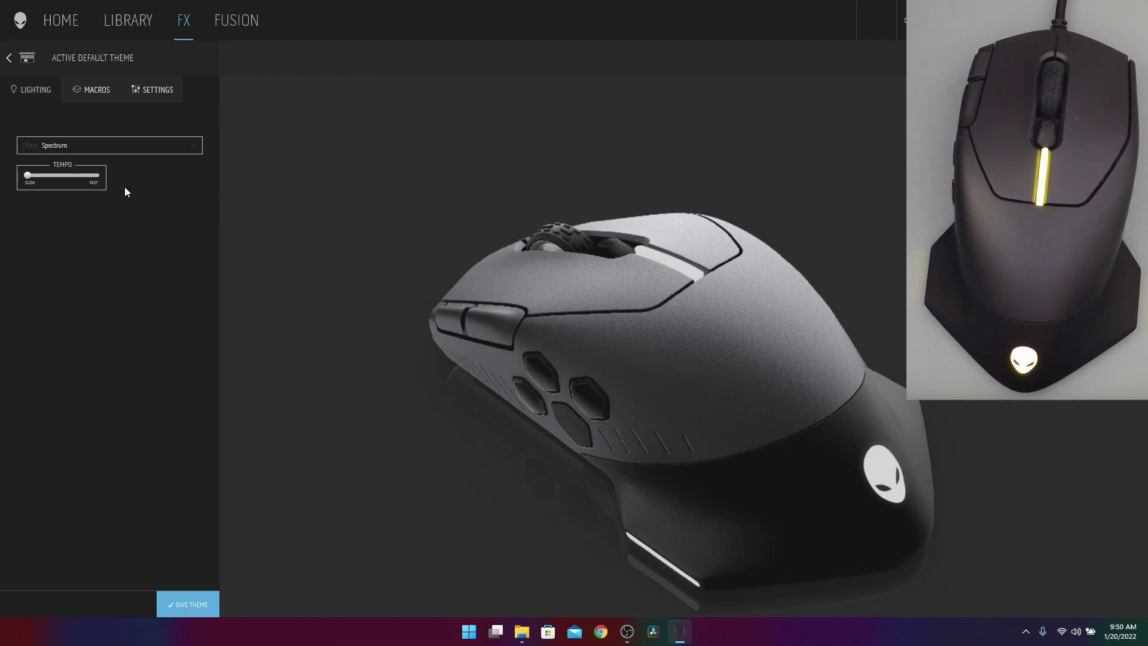
Try the Static Default Blue and Color Wave effects on the mouse lighting.
left_click(174, 145)
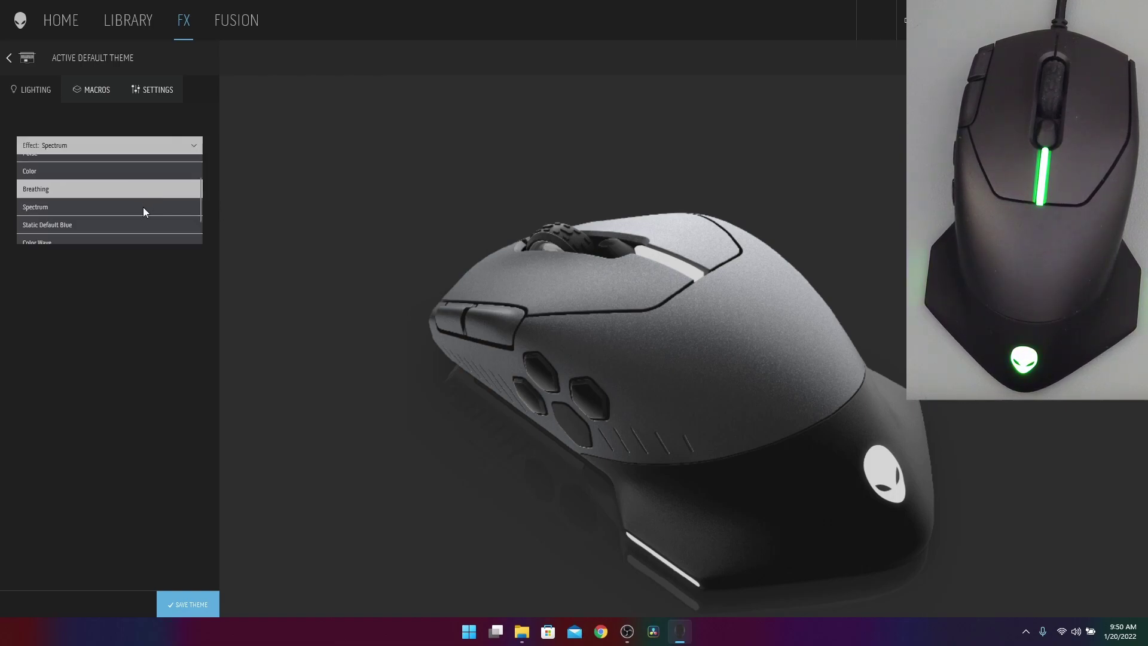
scroll(135, 227, "down", 1)
left_click(92, 201)
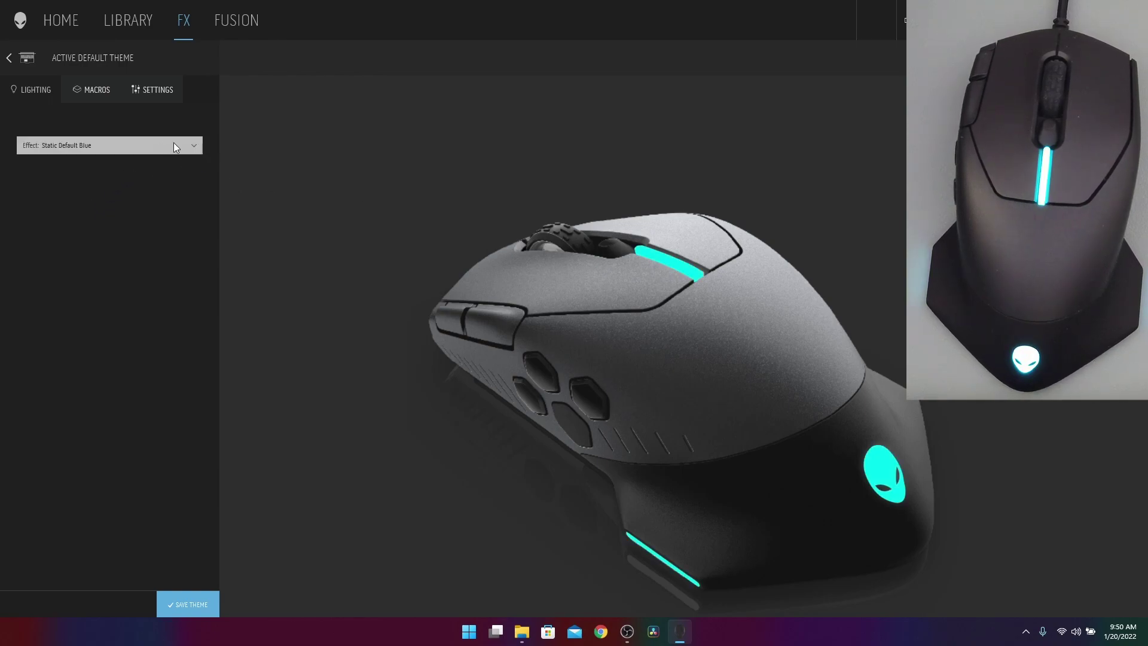
left_click(196, 145)
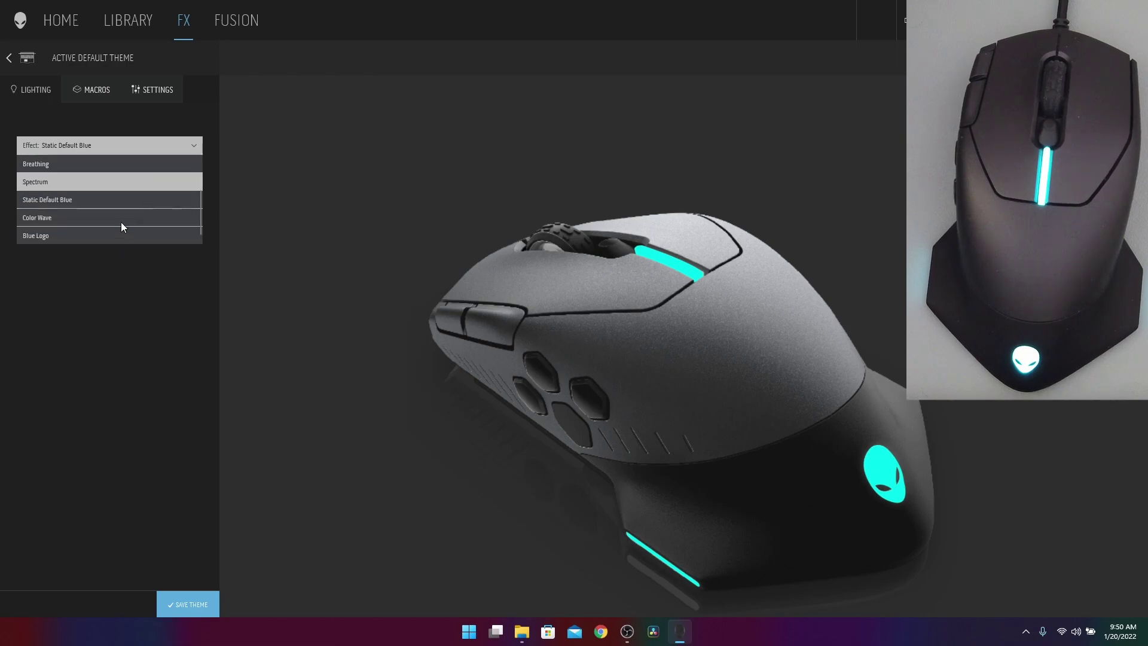
left_click(122, 221)
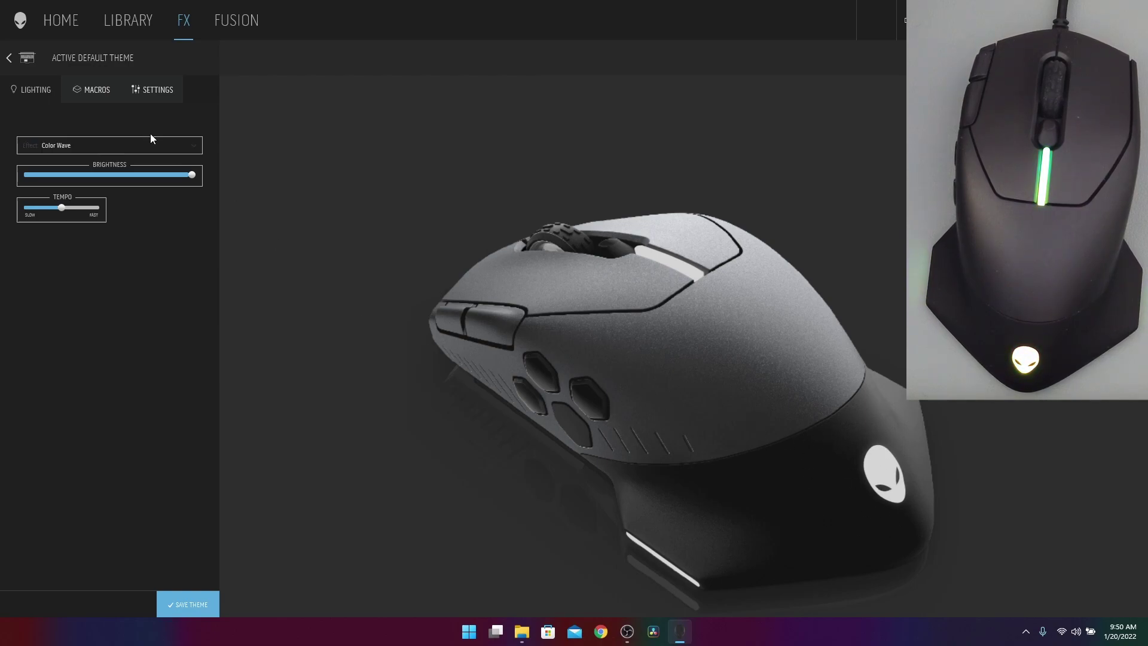
Try Blue Logo, then settle on Spectrum and save the lighting theme.
left_click(160, 146)
scroll(123, 220, "down", 2)
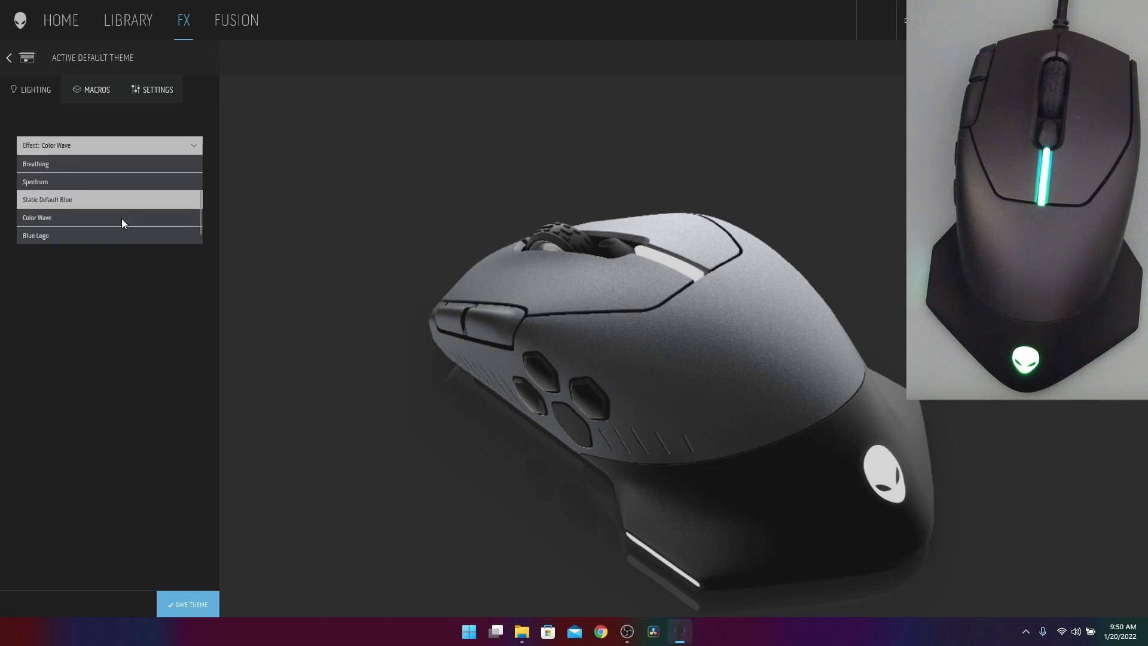
left_click(95, 235)
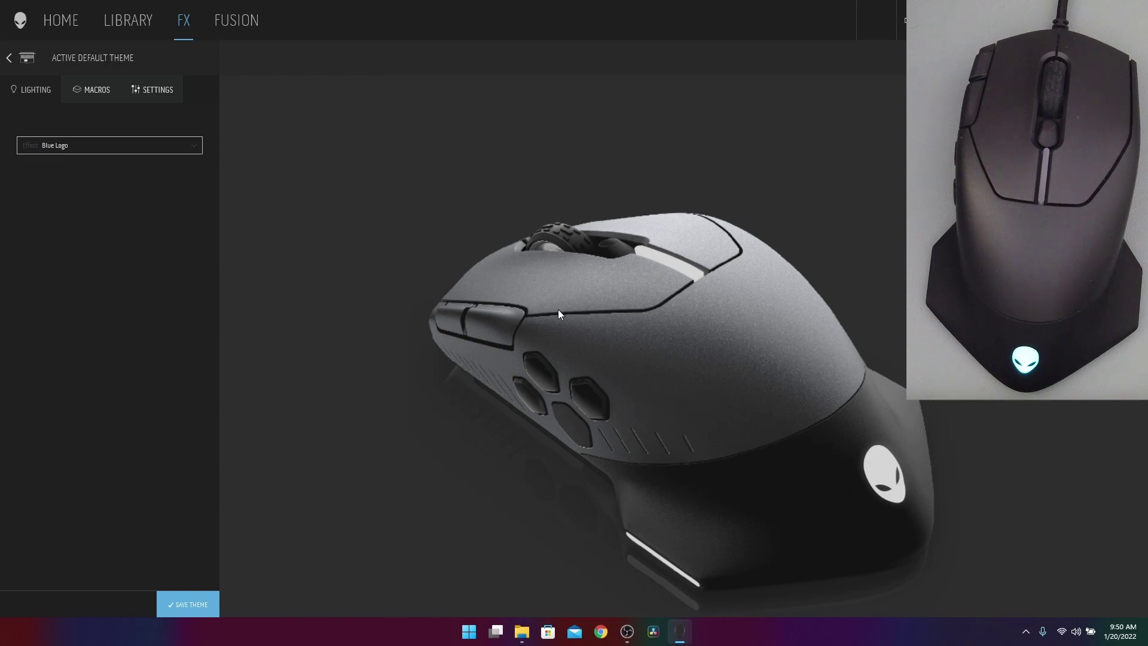
left_click(142, 145)
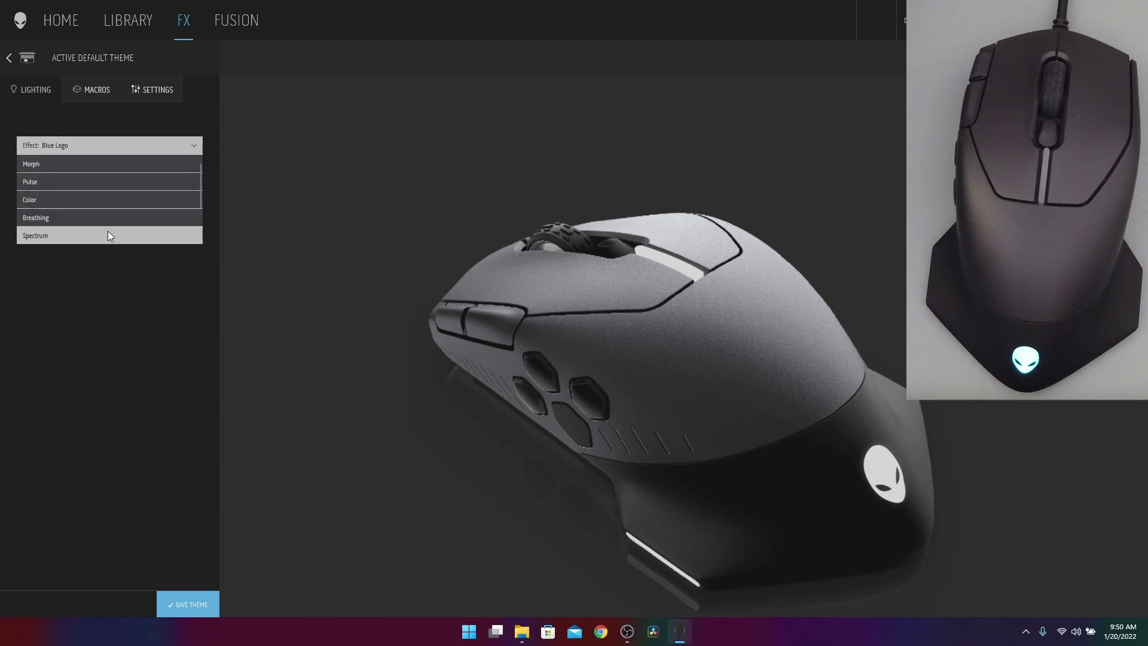
scroll(95, 207, "down", 2)
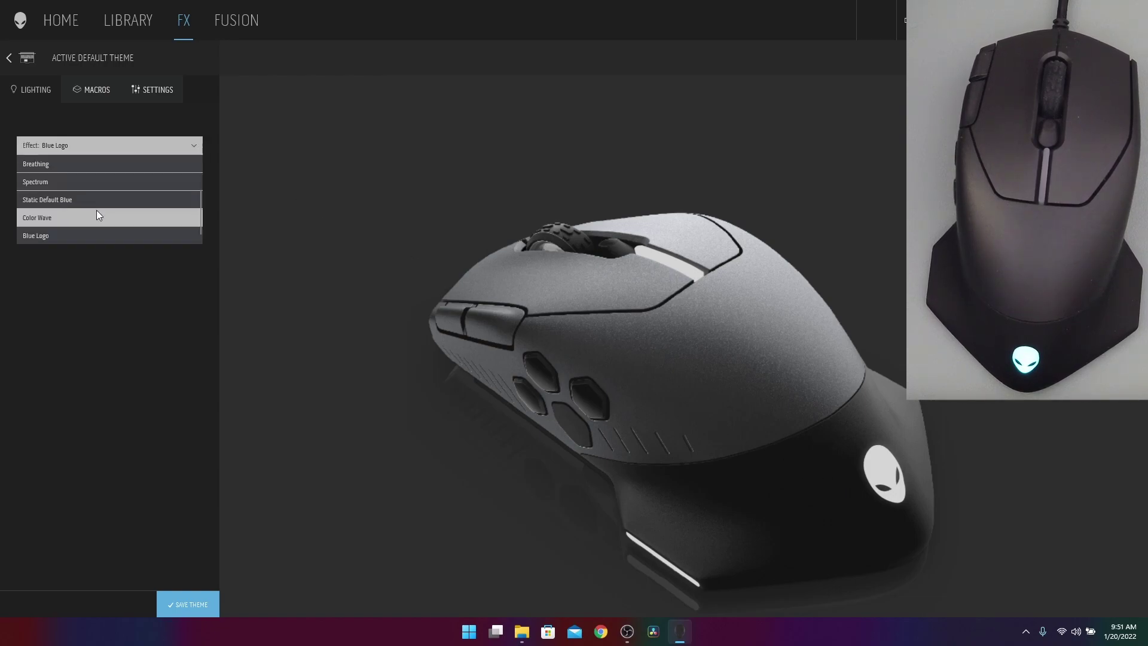
left_click(92, 180)
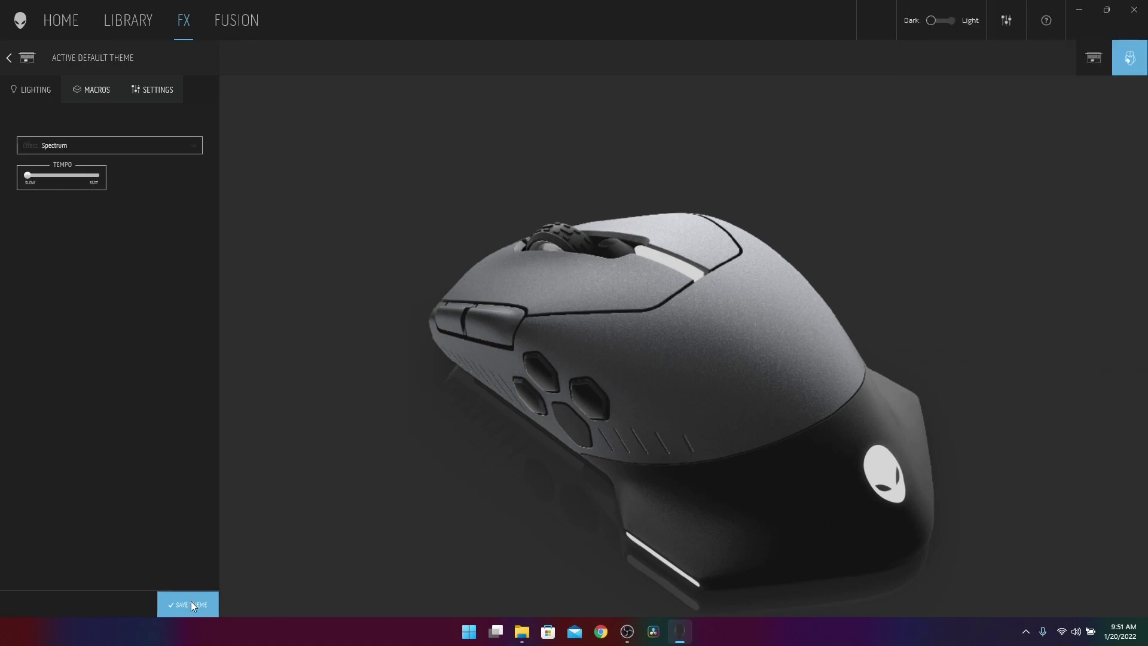
left_click(191, 601)
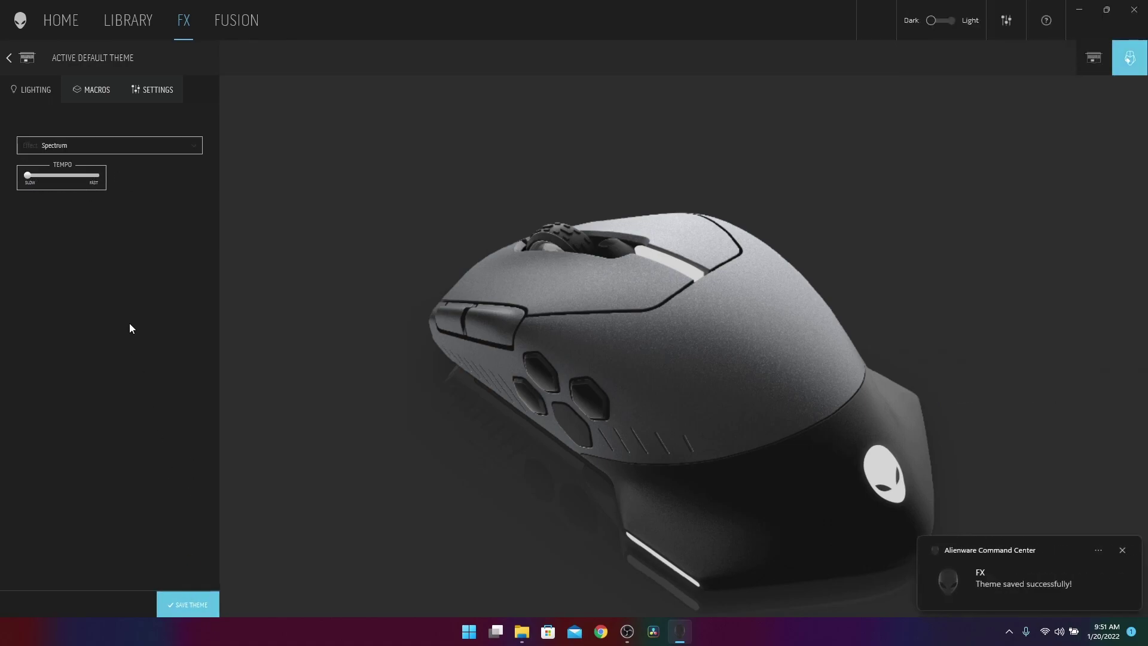
Expand ALL MACROS and MY MACROS and assign Disable Button to the lower side button.
left_click(94, 89)
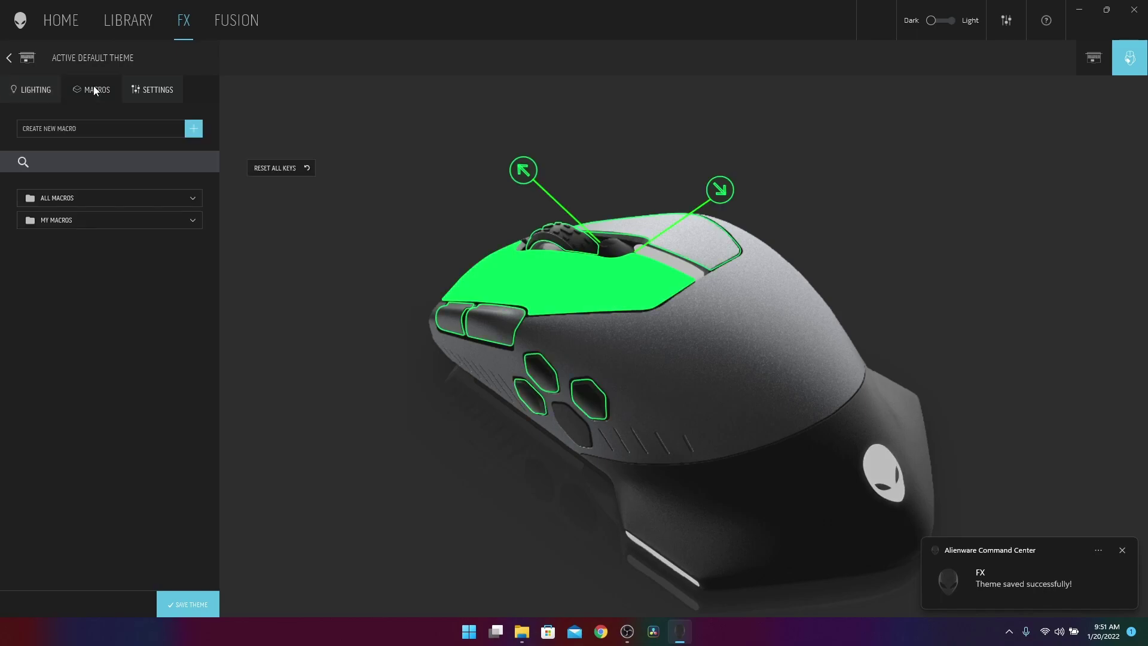
left_click(192, 198)
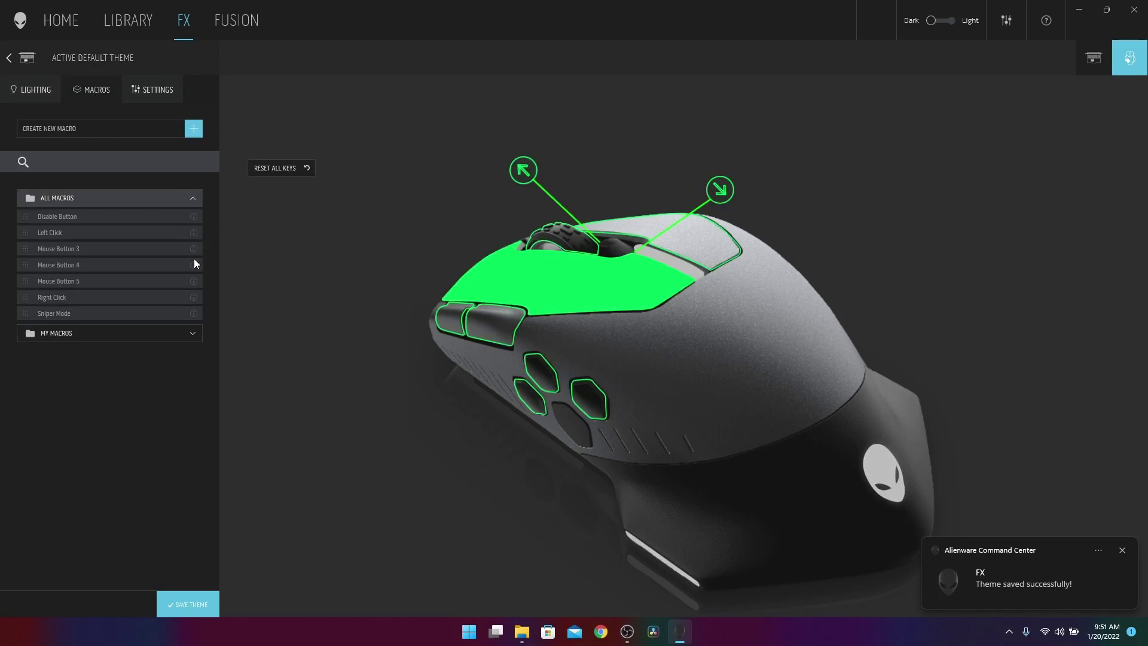
left_click(192, 334)
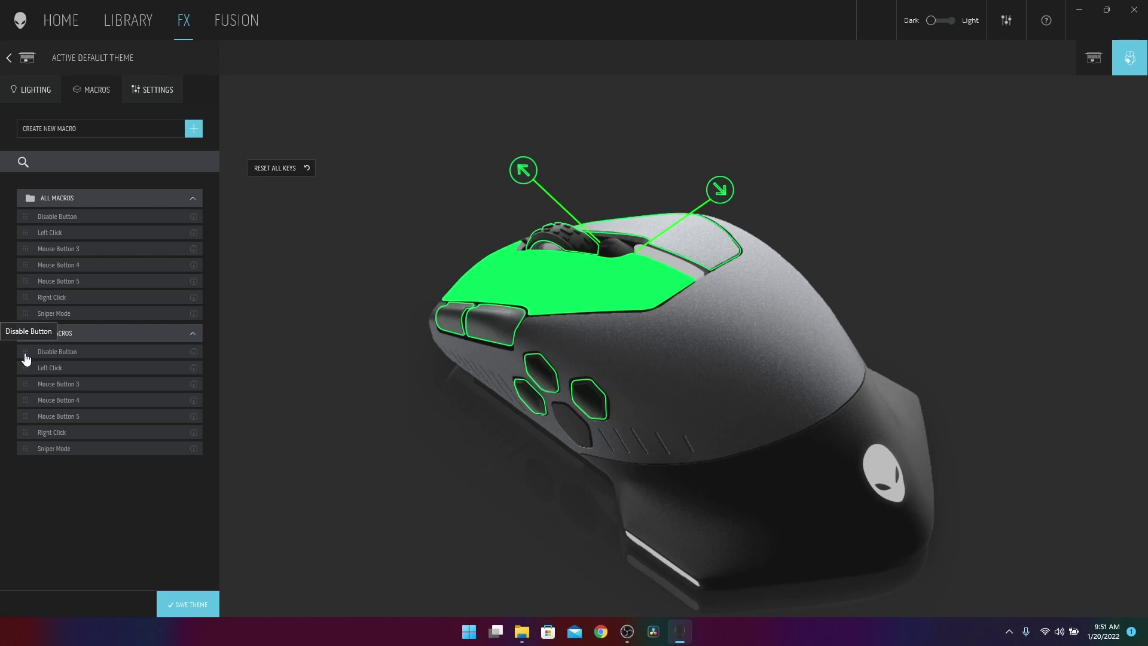
left_click_drag(26, 359, 310, 396)
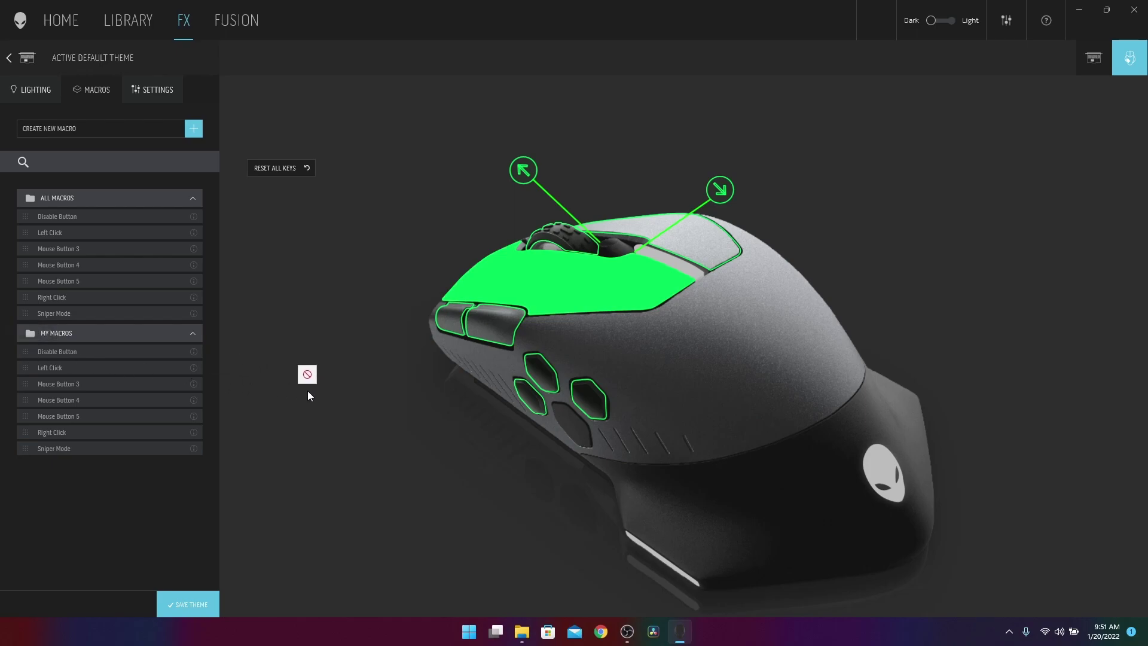
left_click_drag(537, 389, 468, 326)
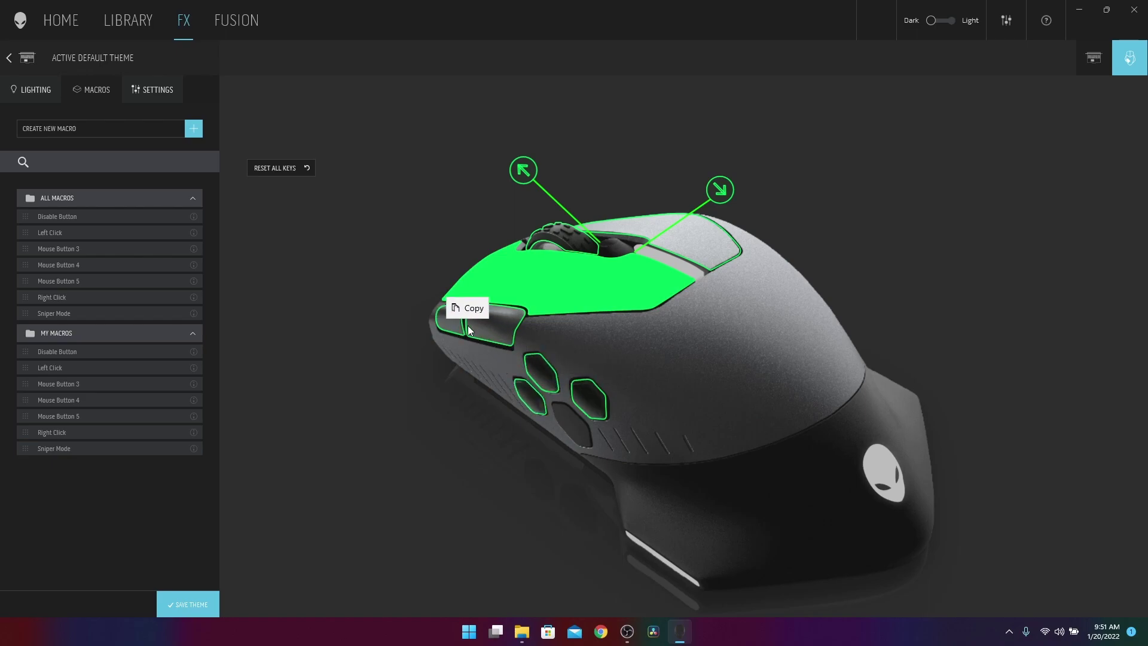
left_click_drag(523, 404, 528, 397)
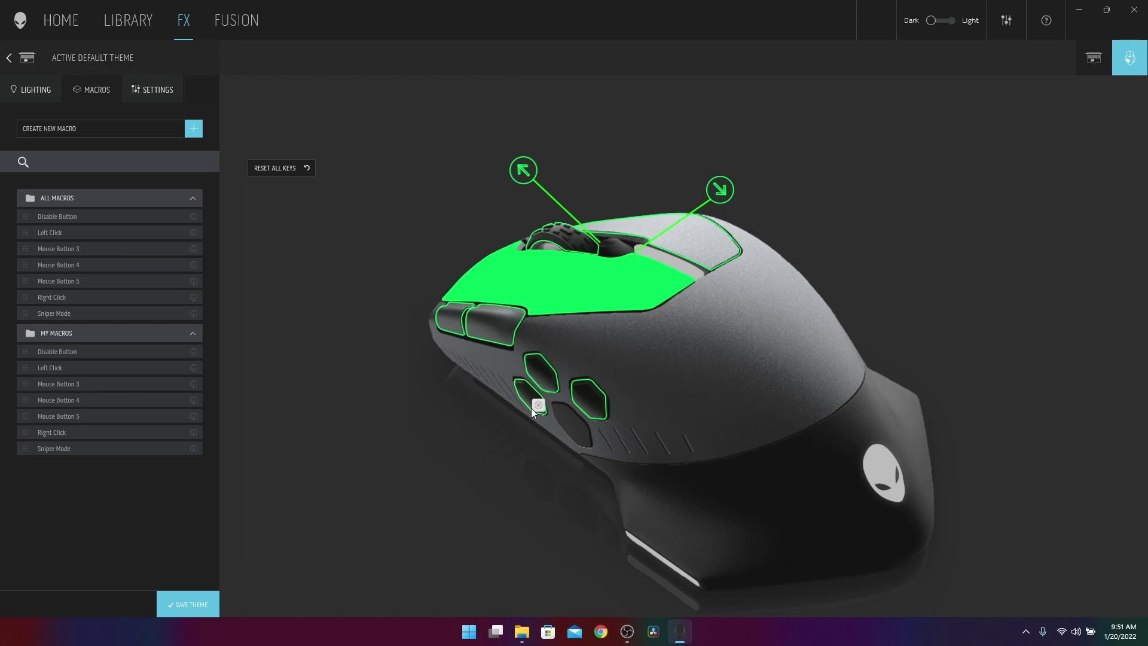
Reset all mouse keys to their defaults and return to the mouse's settings.
left_click(275, 170)
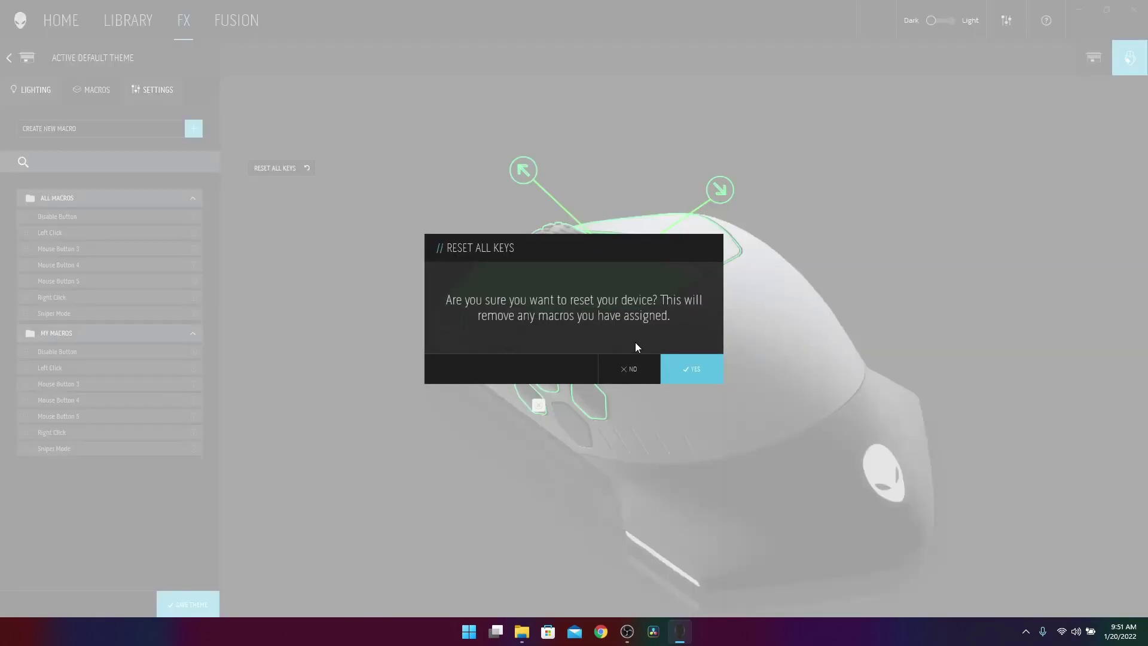
left_click(706, 366)
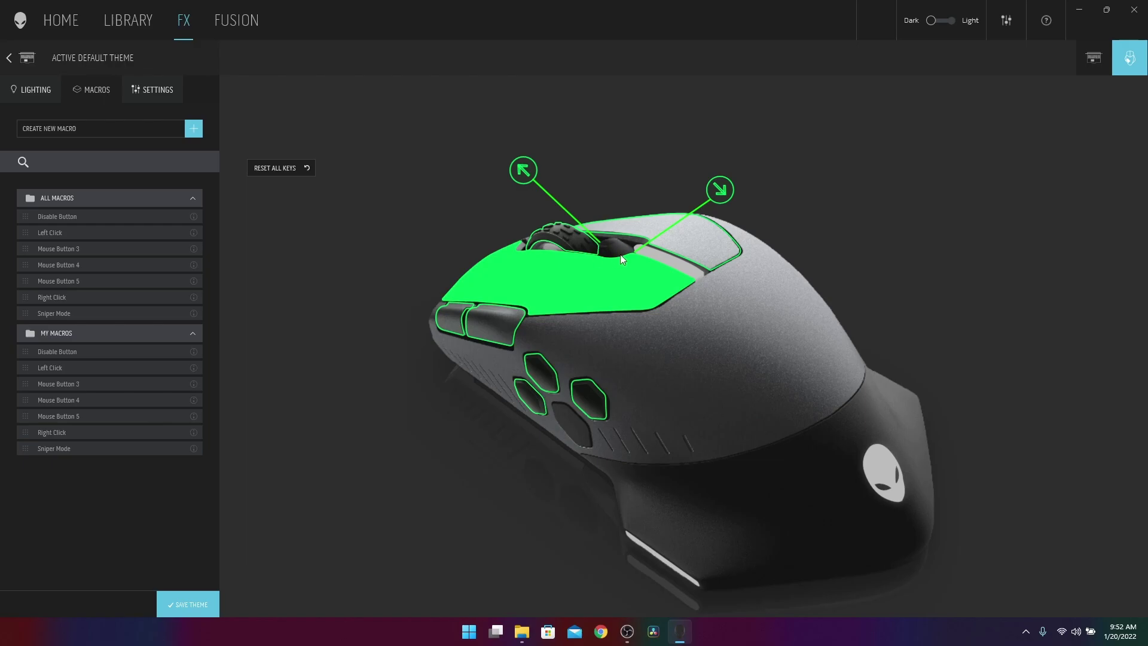
left_click(152, 91)
left_click(198, 131)
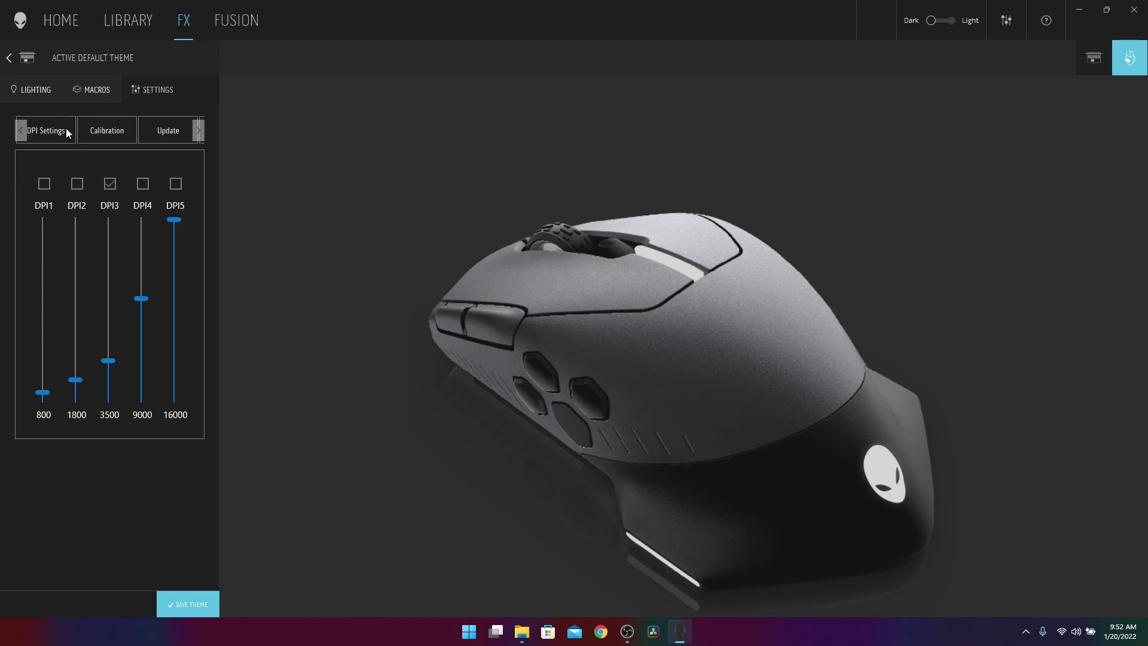
left_click(94, 96)
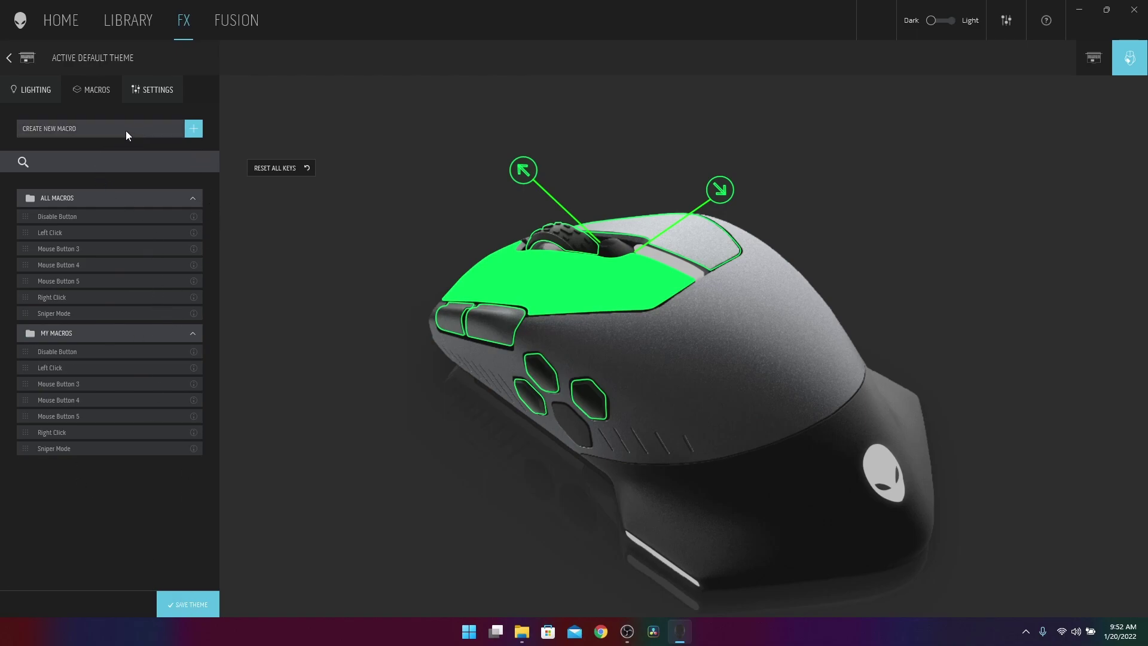
Create a macro named copy that sends Ctrl+C, with repeat left at None.
left_click(152, 125)
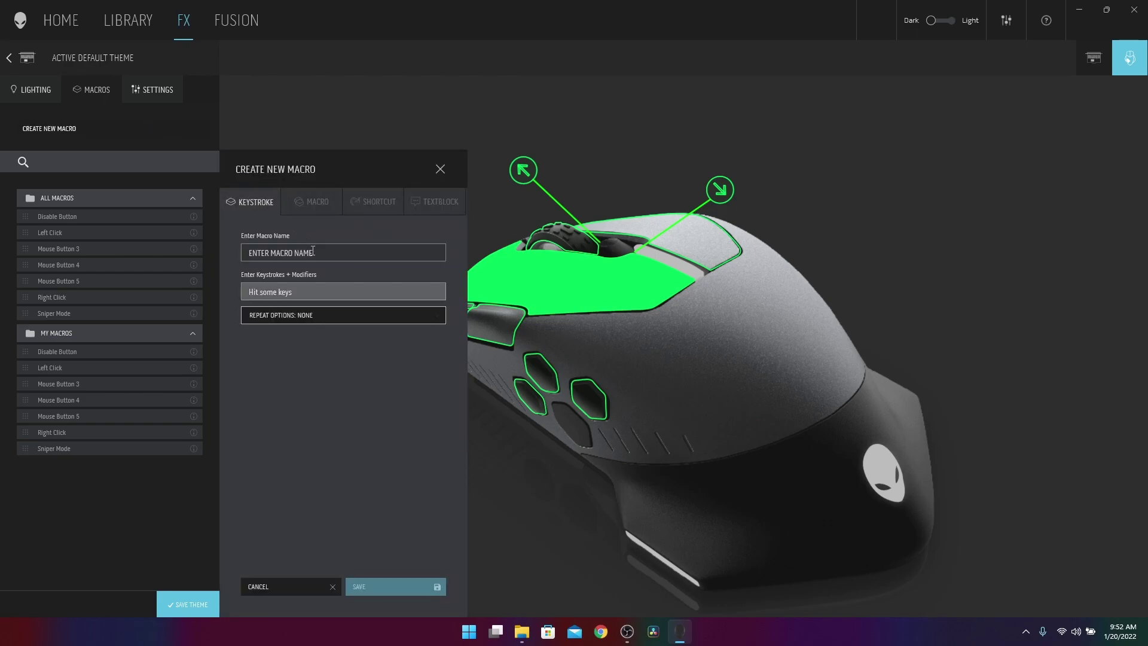
type("copy")
left_click(310, 288)
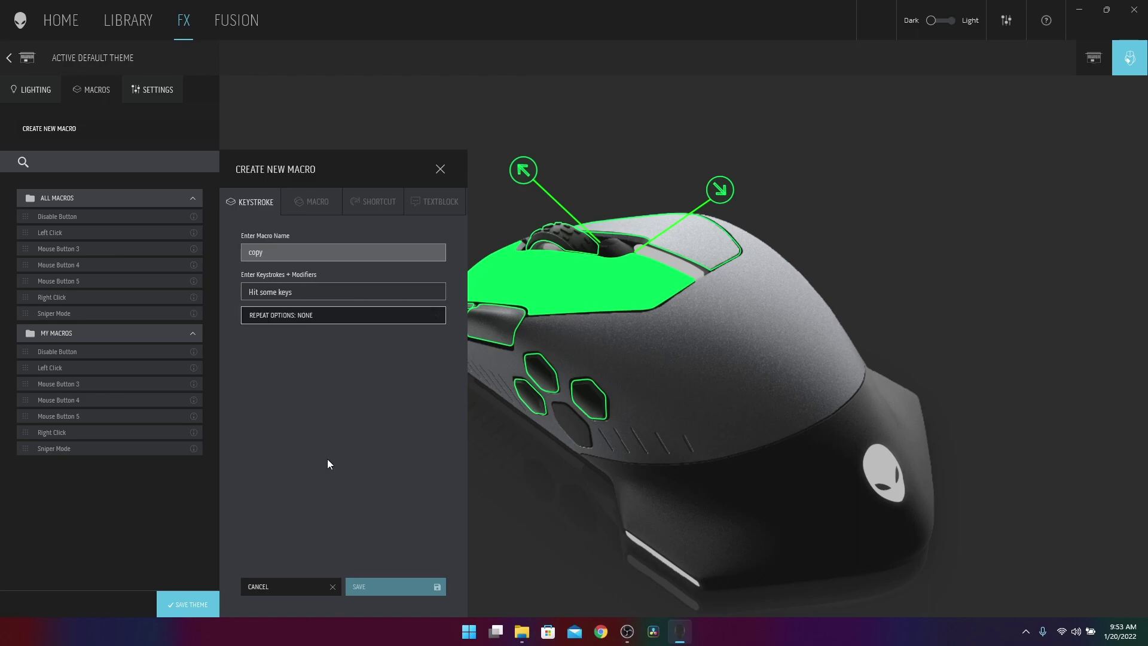
key("ctrl+c")
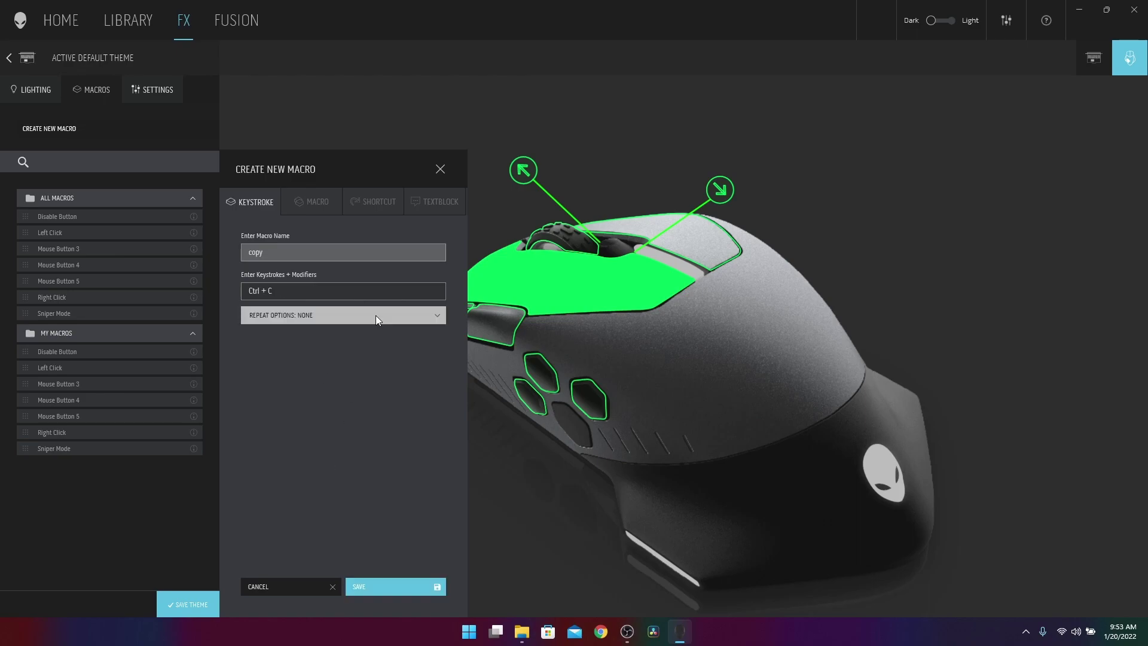
left_click(376, 315)
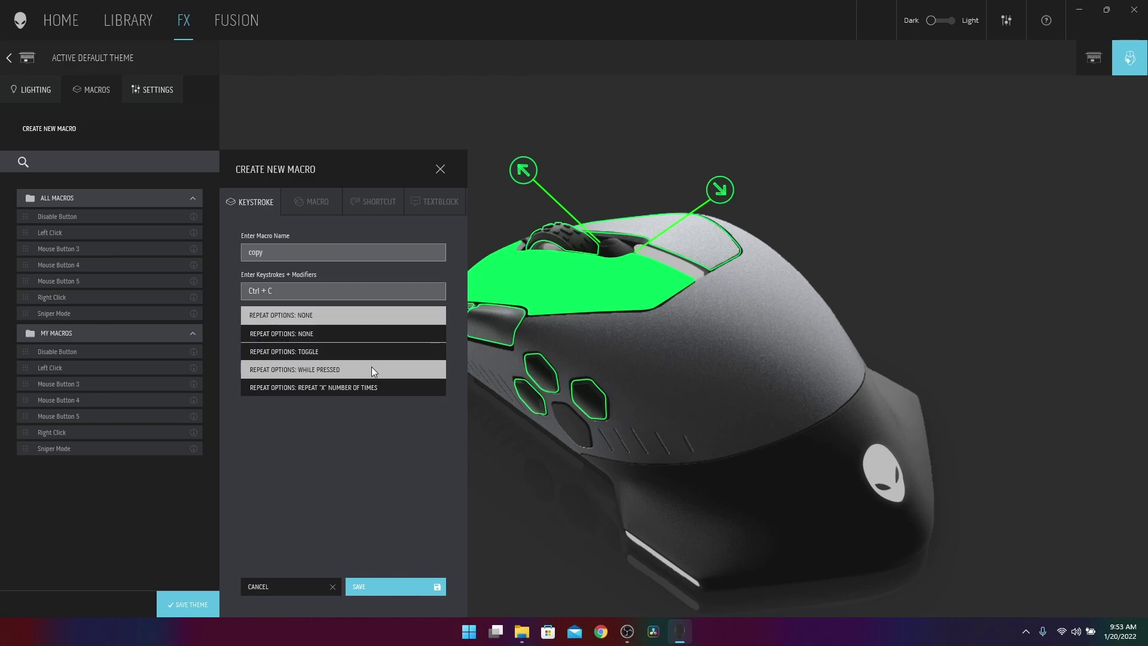
left_click(351, 465)
left_click(391, 588)
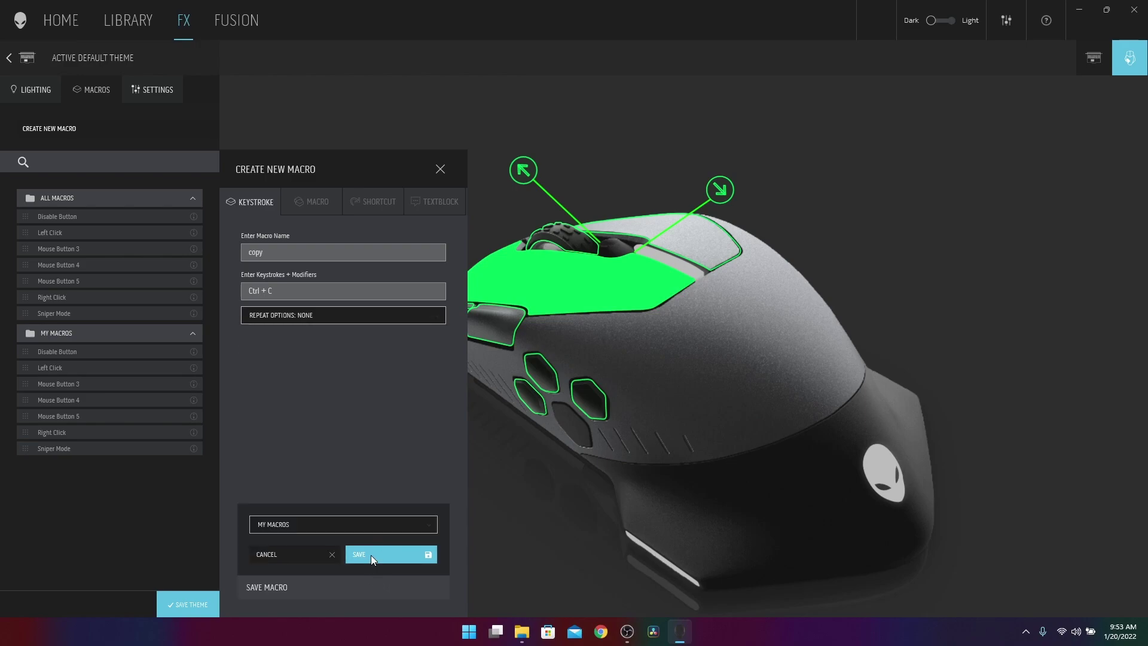
Store the copy macro in MY MACROS and place it on a mouse side button.
left_click(345, 524)
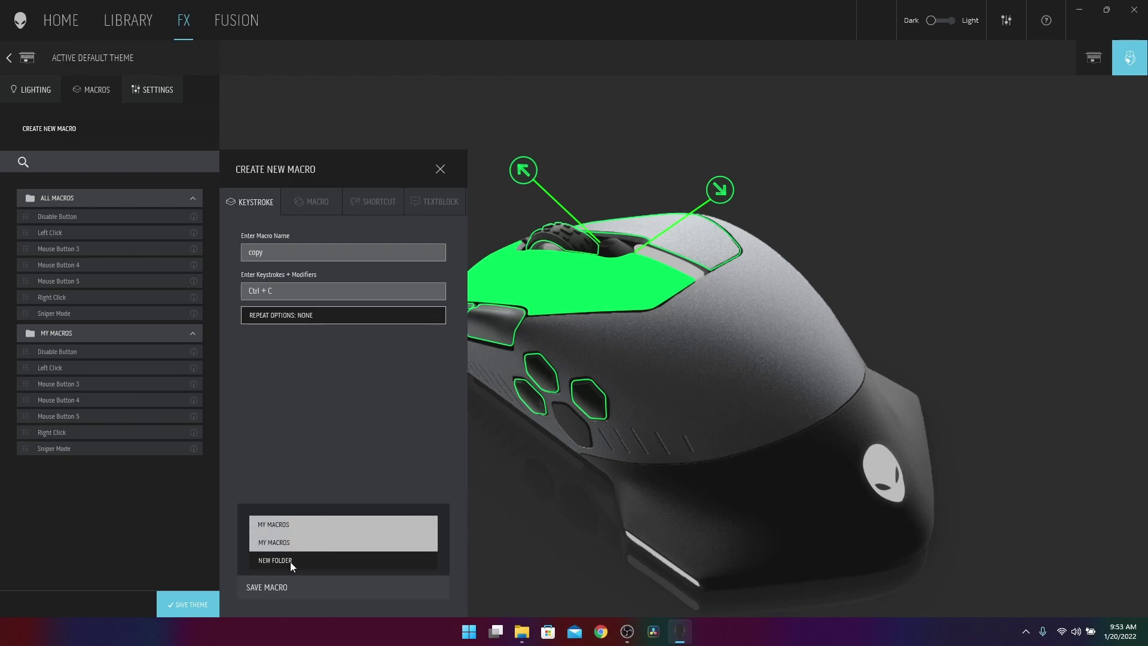
left_click(283, 541)
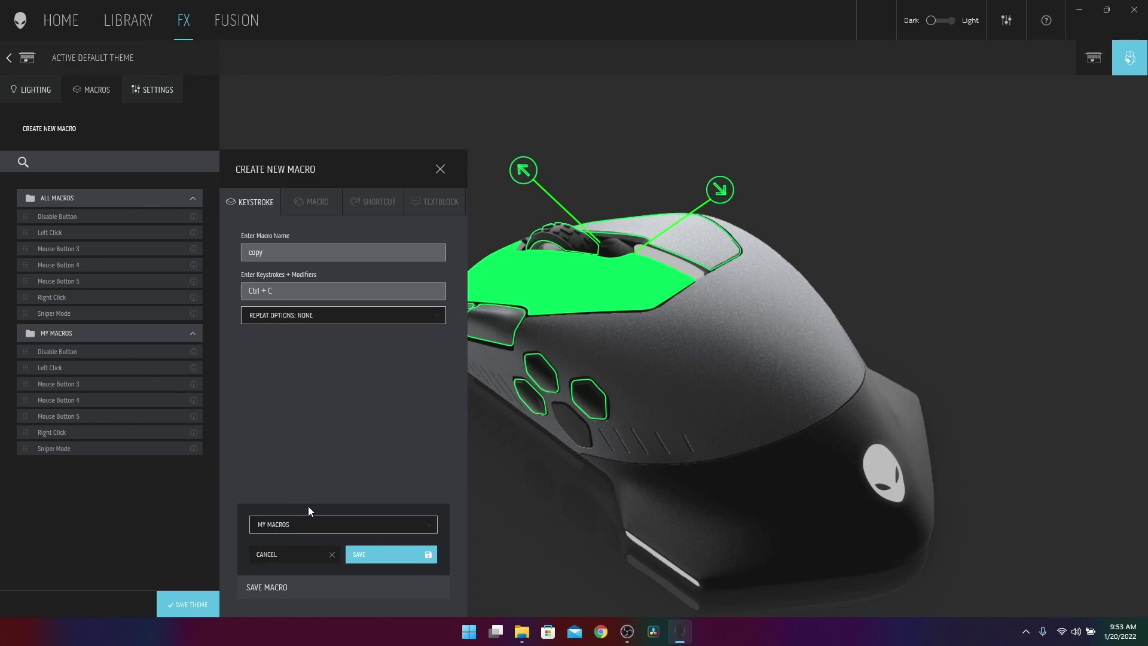
left_click(390, 555)
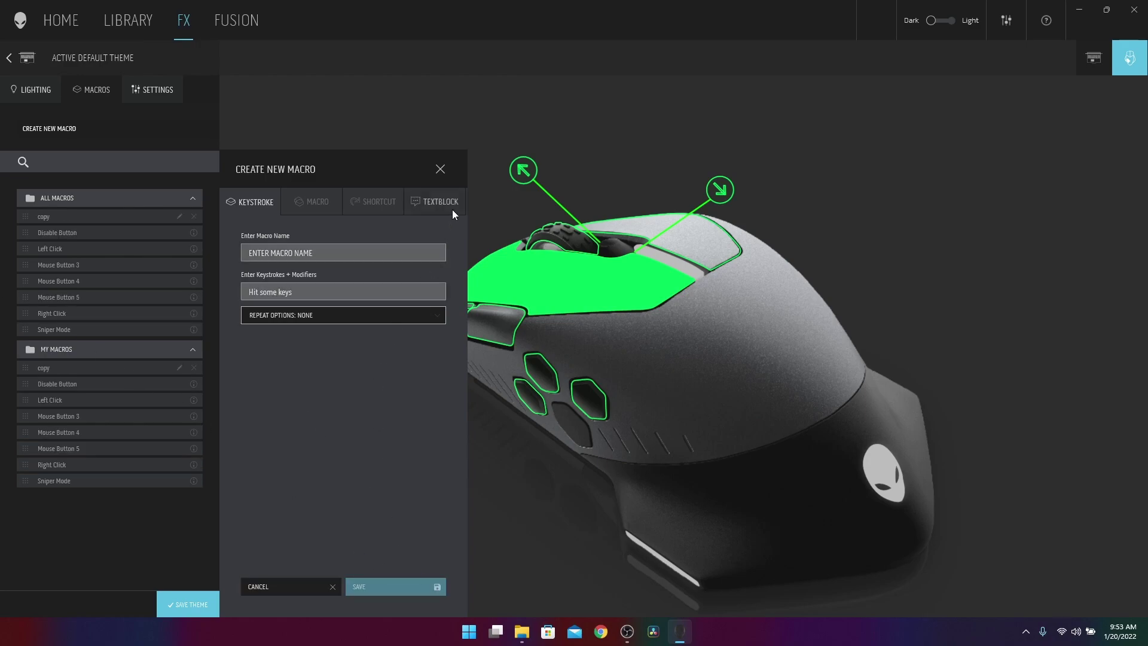
left_click(439, 170)
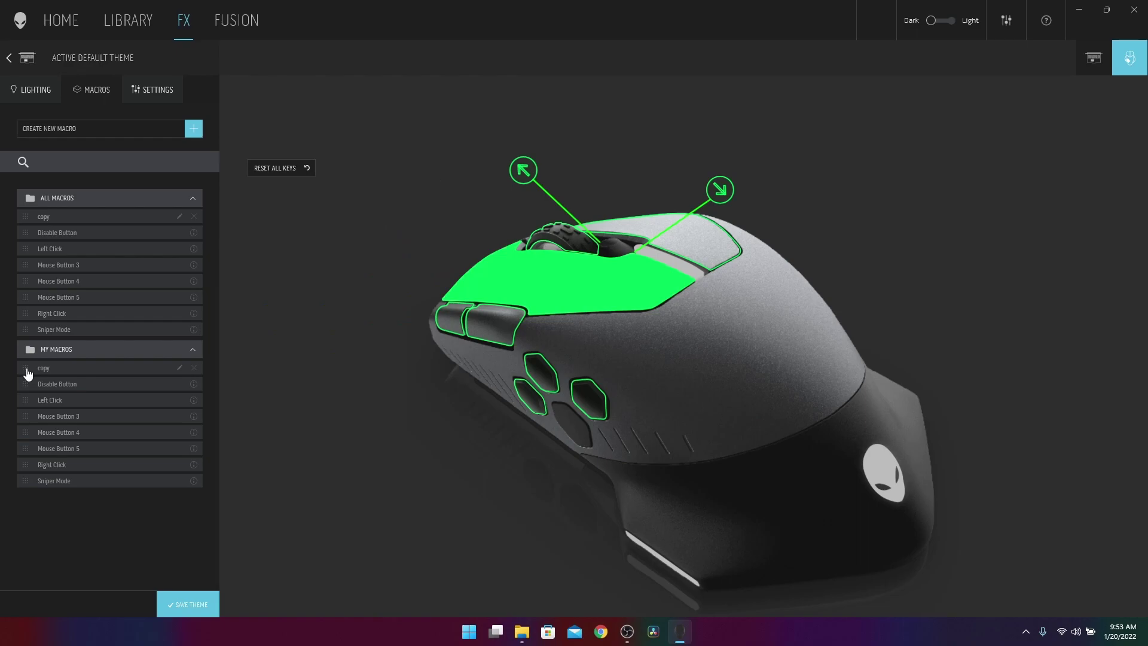
left_click_drag(27, 373, 477, 375)
Start a new recorded multi-key macro named 'type slowly'.
left_click(193, 129)
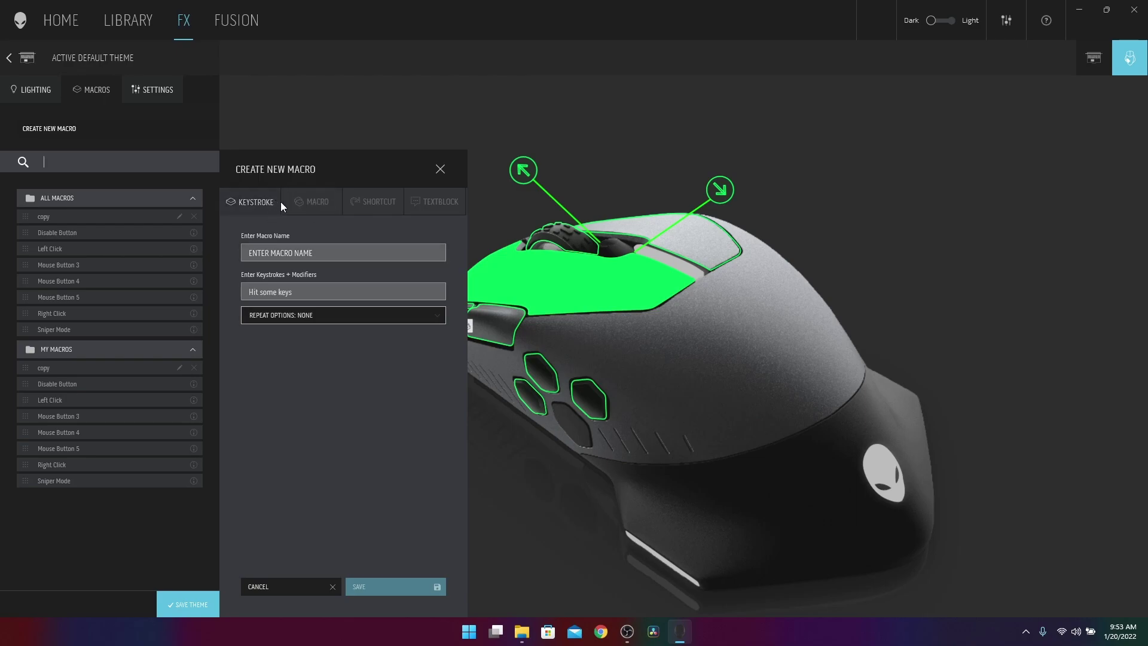
left_click(320, 205)
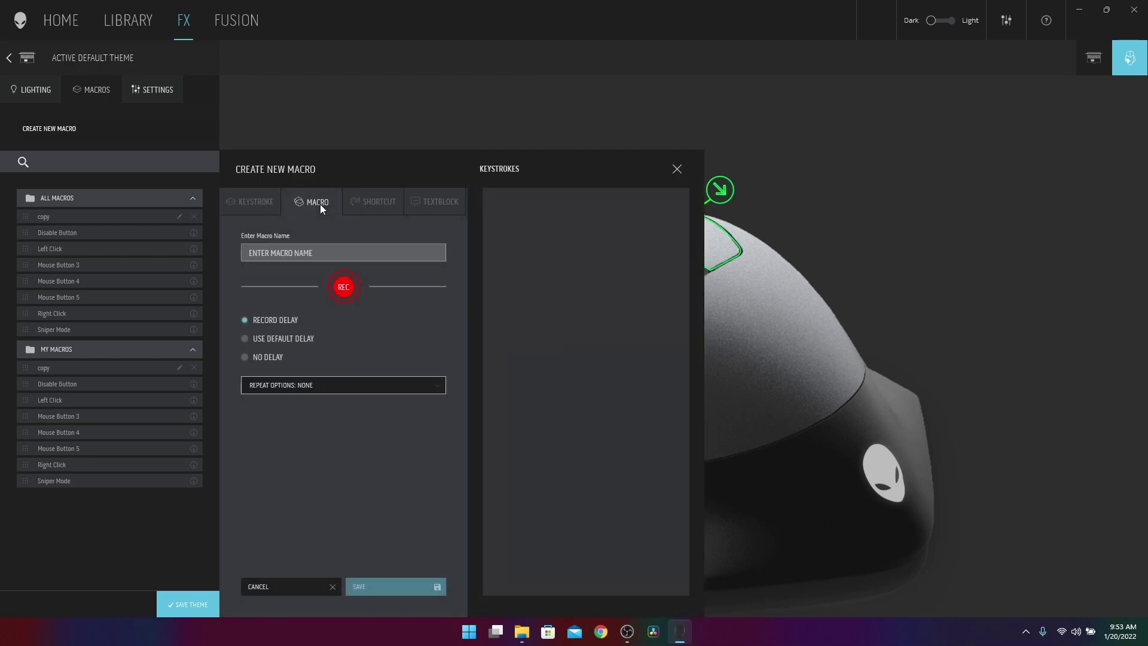
left_click(371, 251)
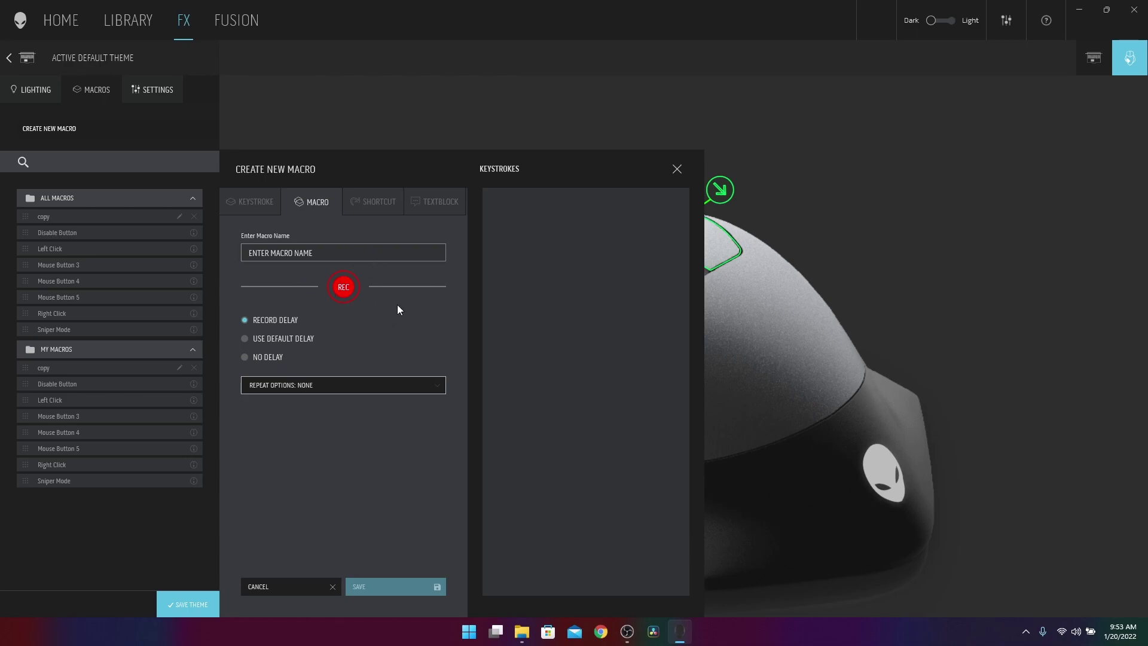
type("type slowly")
Record the keystrokes of 'hello' and save the macro to MY MACROS.
left_click(343, 288)
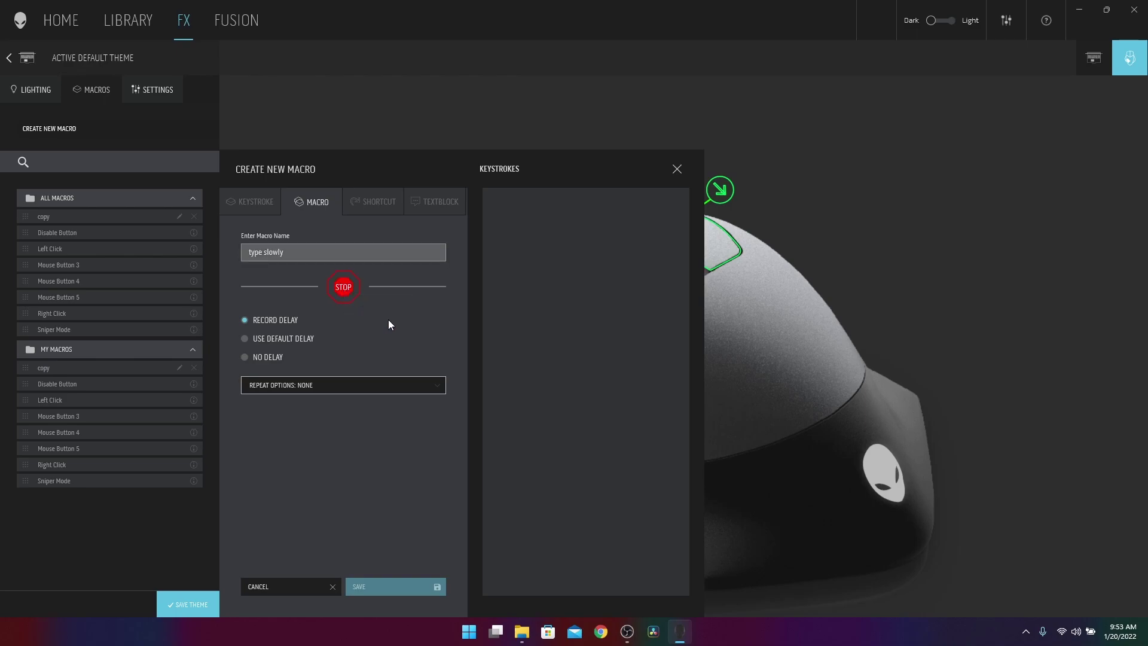
key("h")
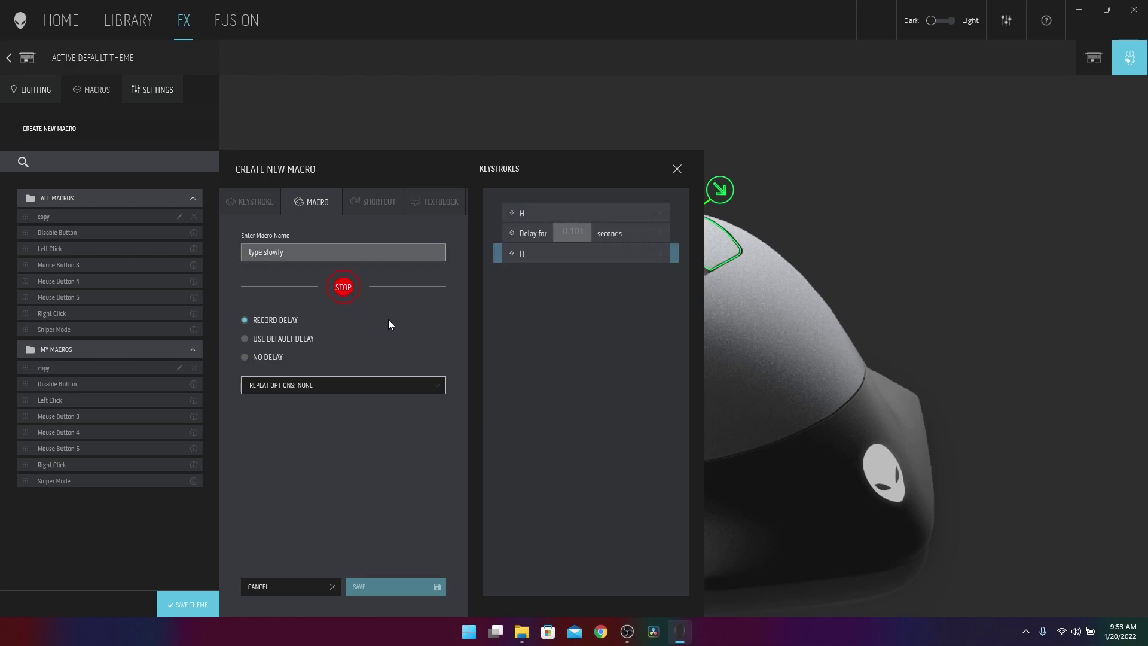
key("e")
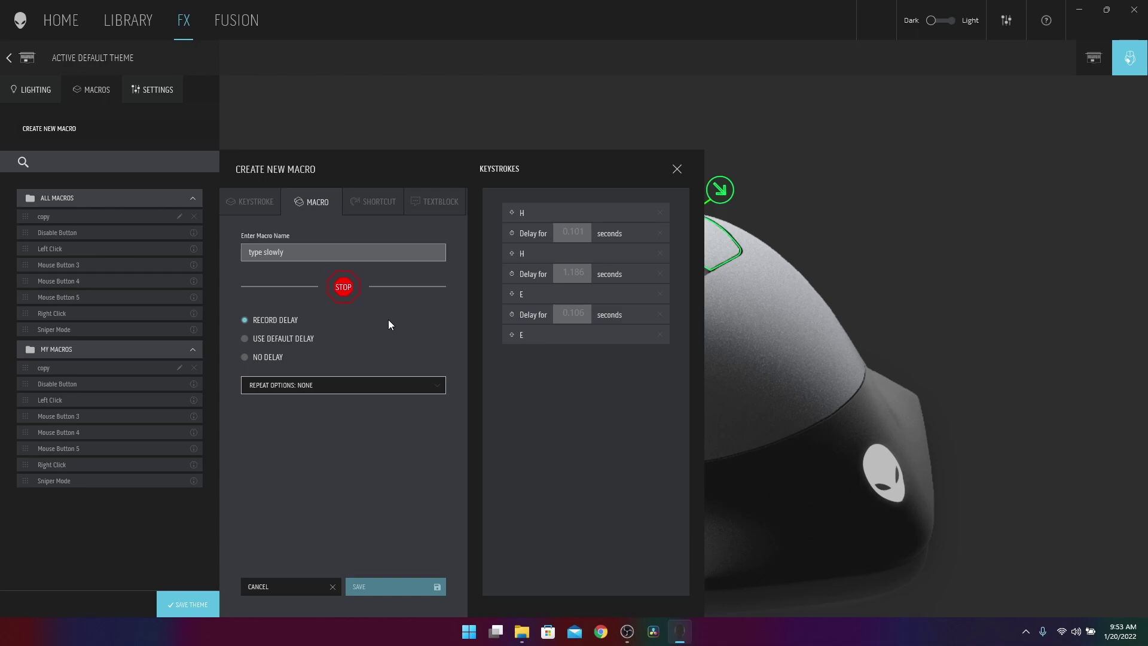
key("l")
key("l")
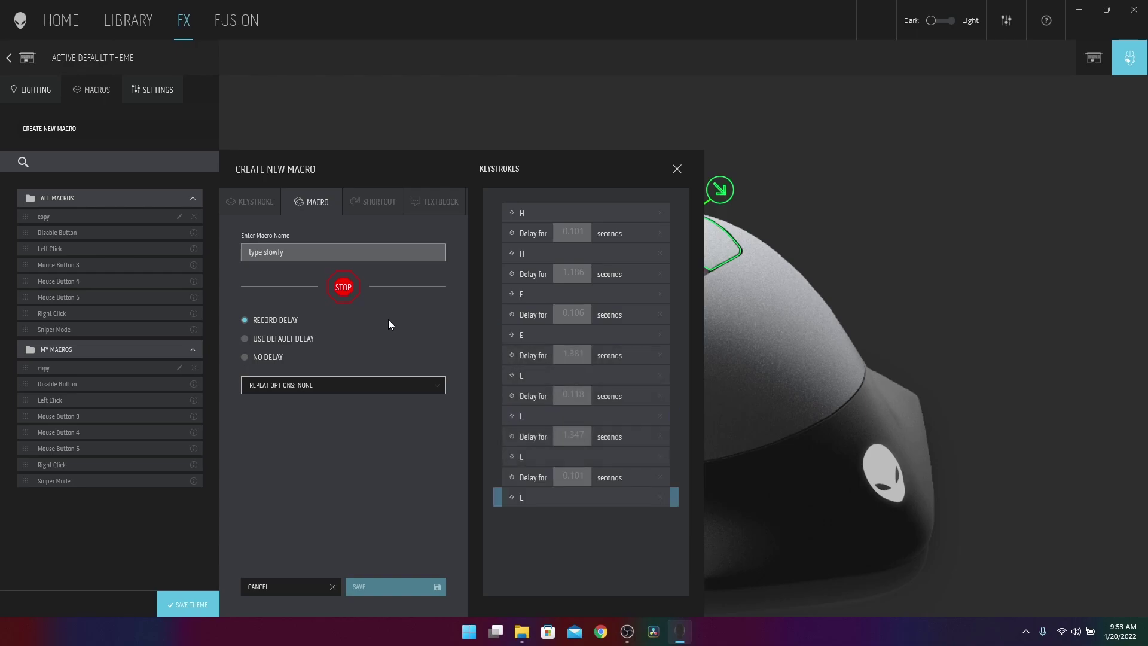
key("o")
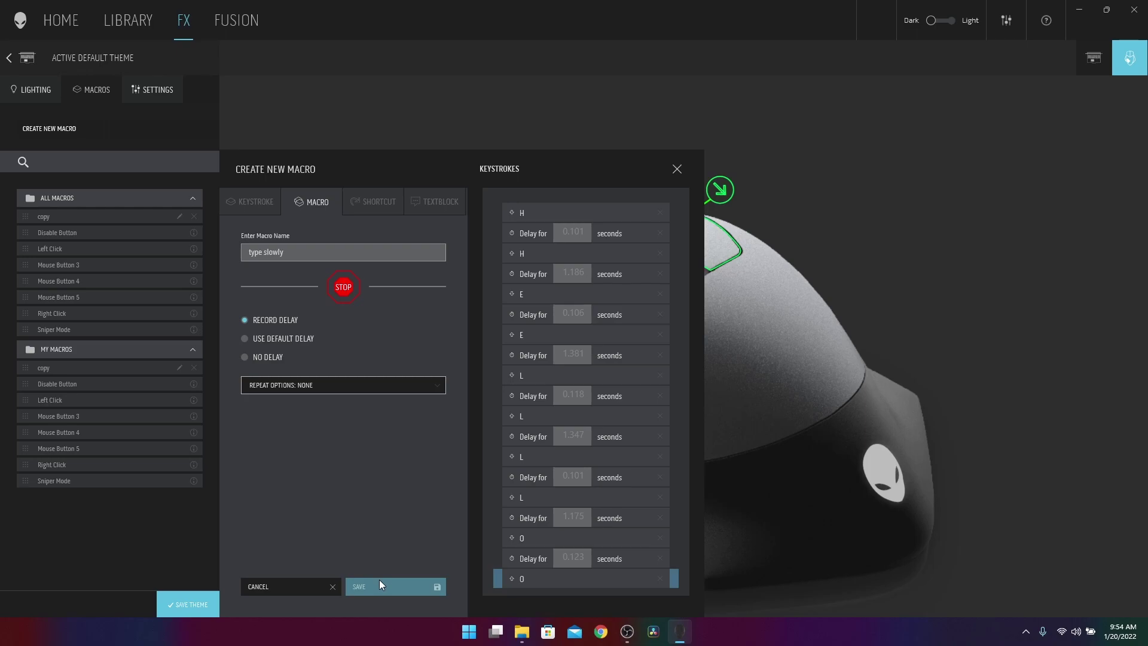
left_click(341, 281)
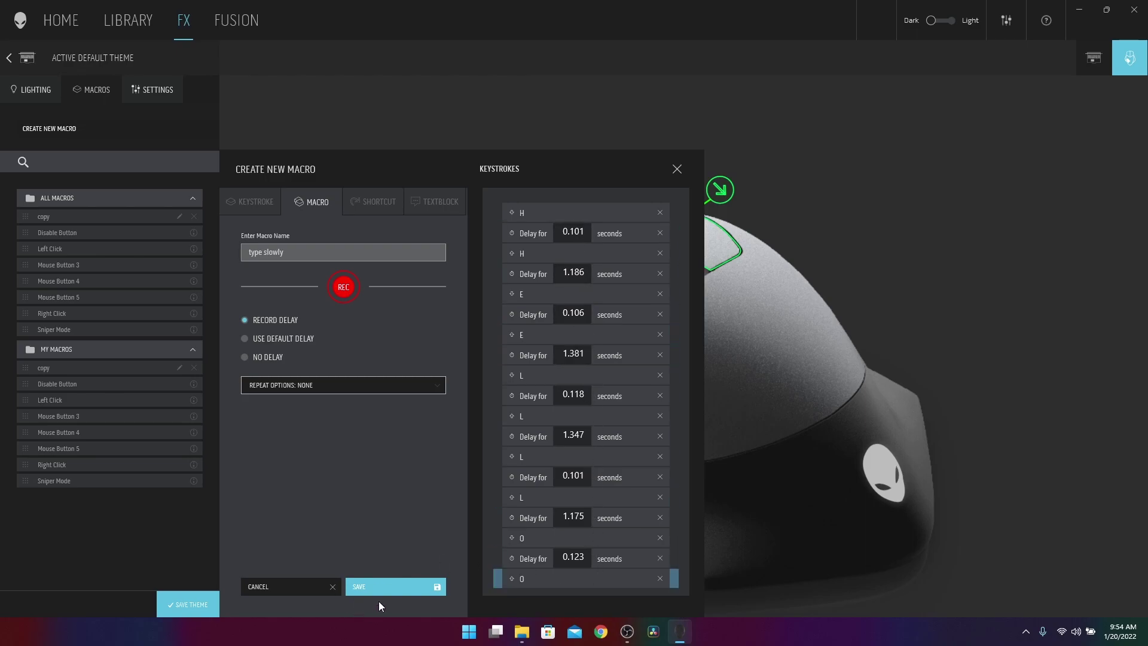
left_click(394, 587)
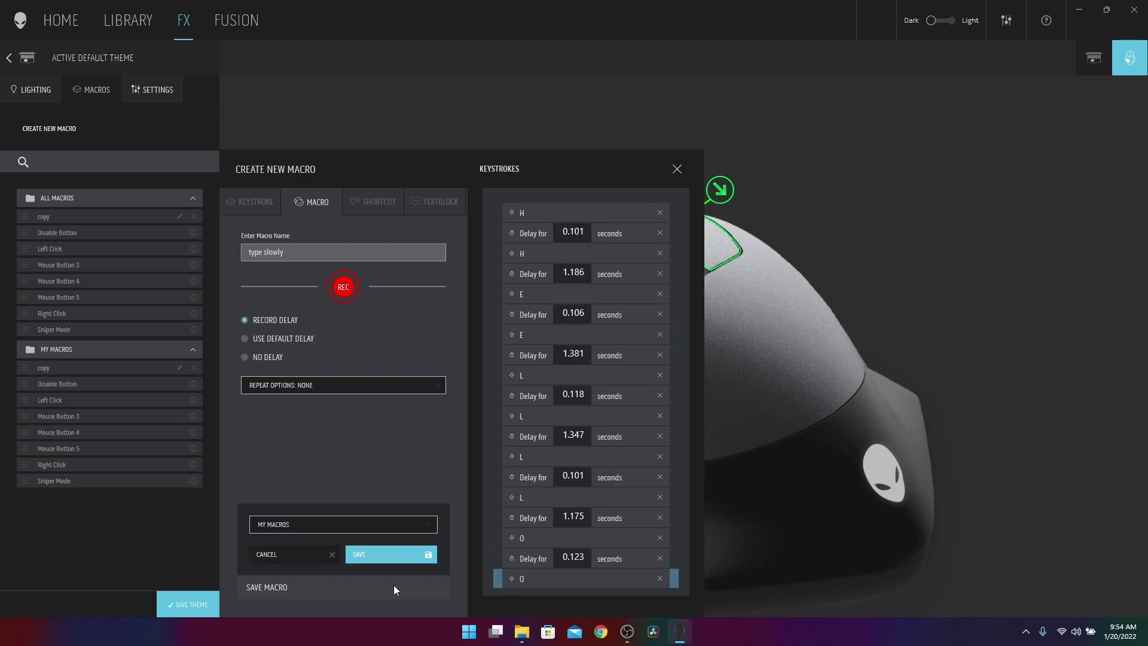
left_click(367, 553)
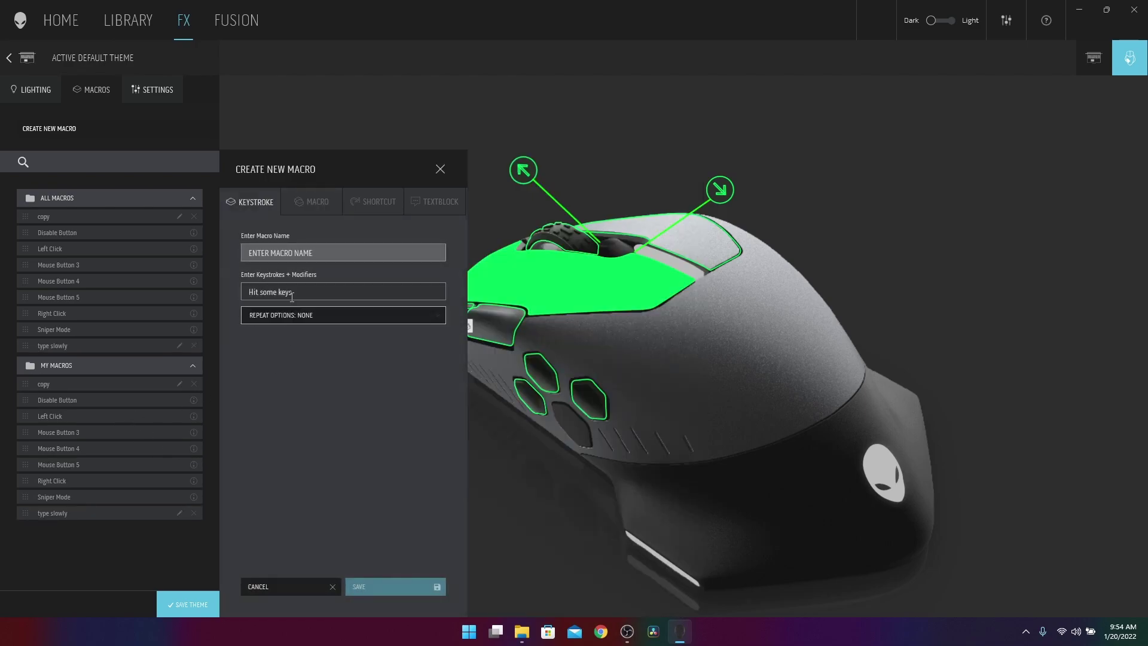
left_click(438, 169)
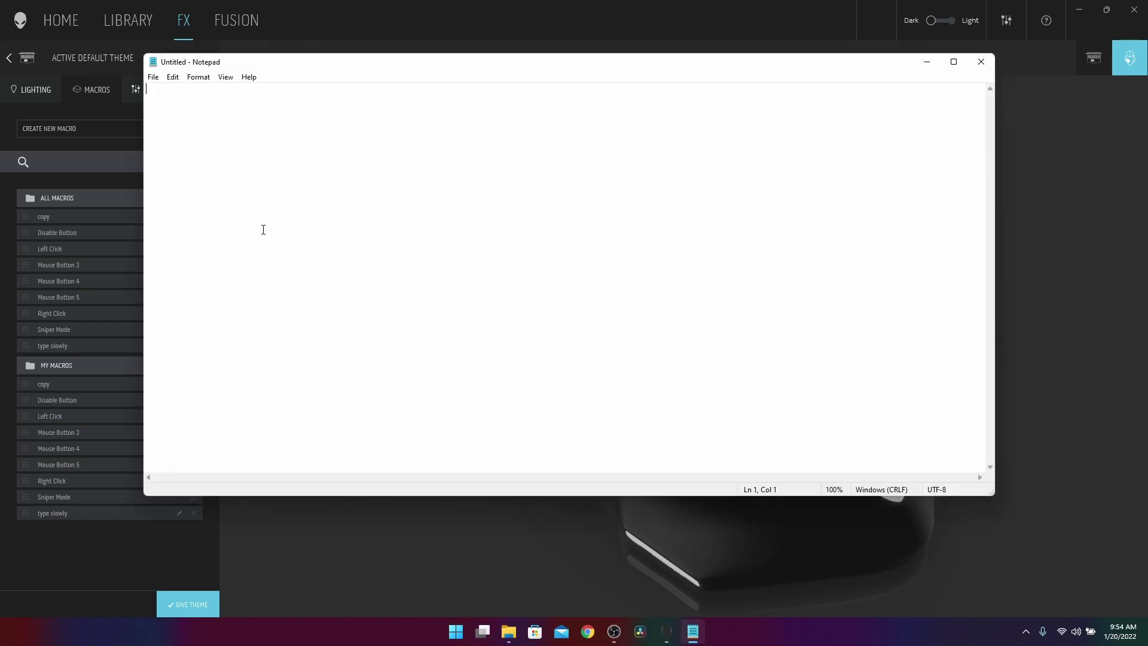
Save the theme, have the macro type 'hello' into Notepad, then close it without saving.
left_click(266, 555)
left_click(189, 608)
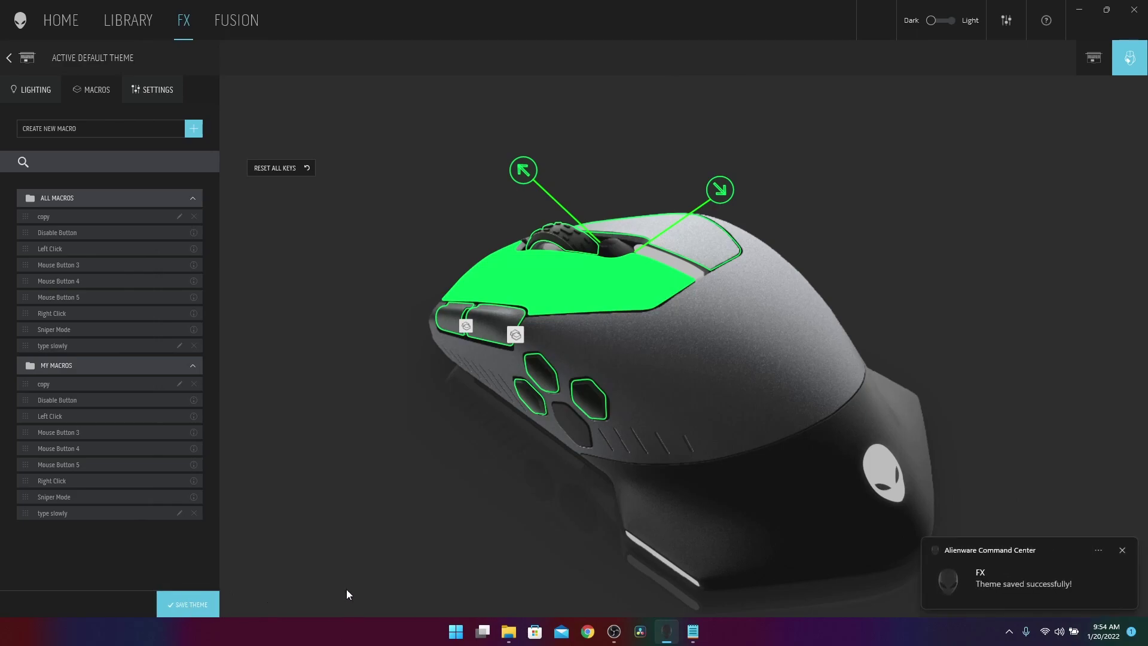
left_click(693, 631)
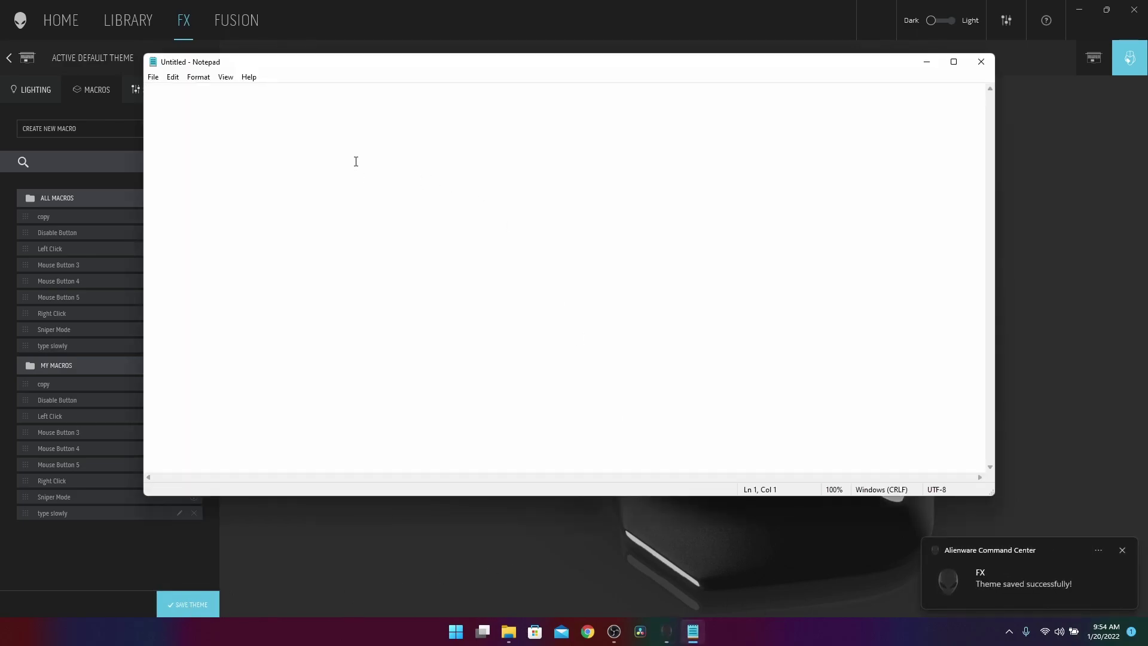
type("hel")
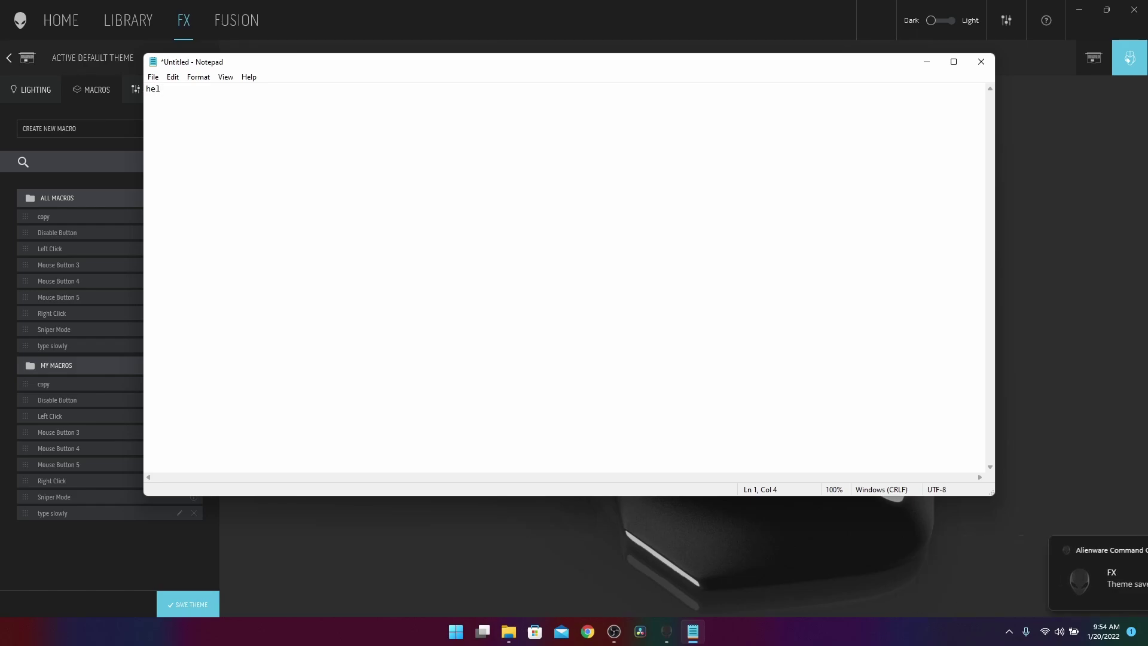
type("lo")
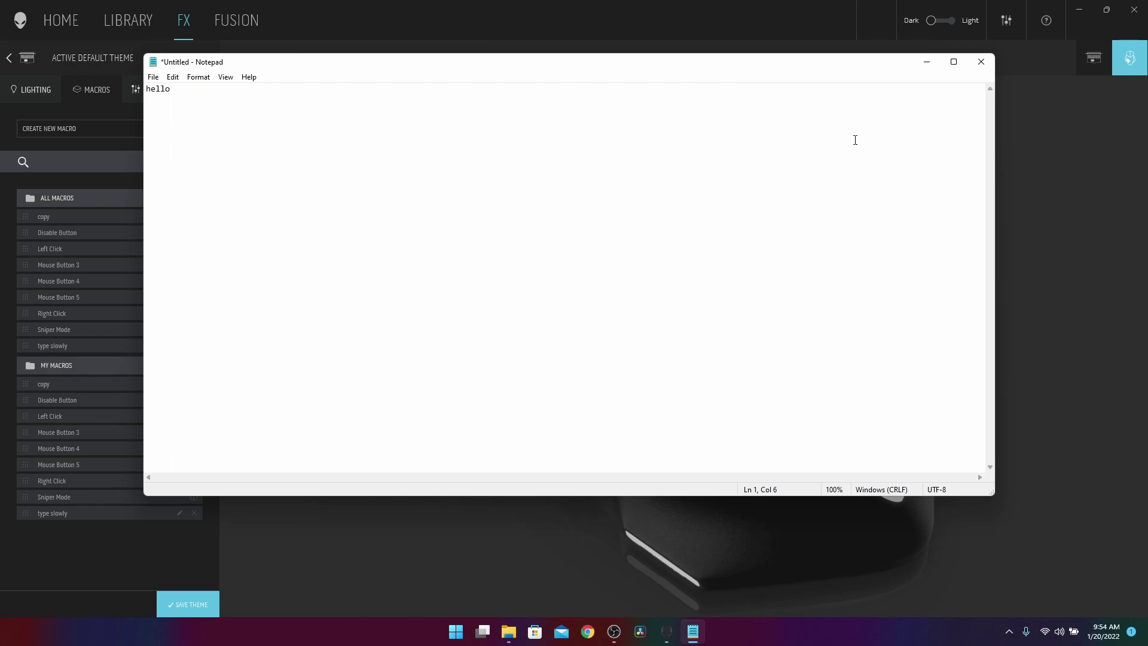
left_click(981, 62)
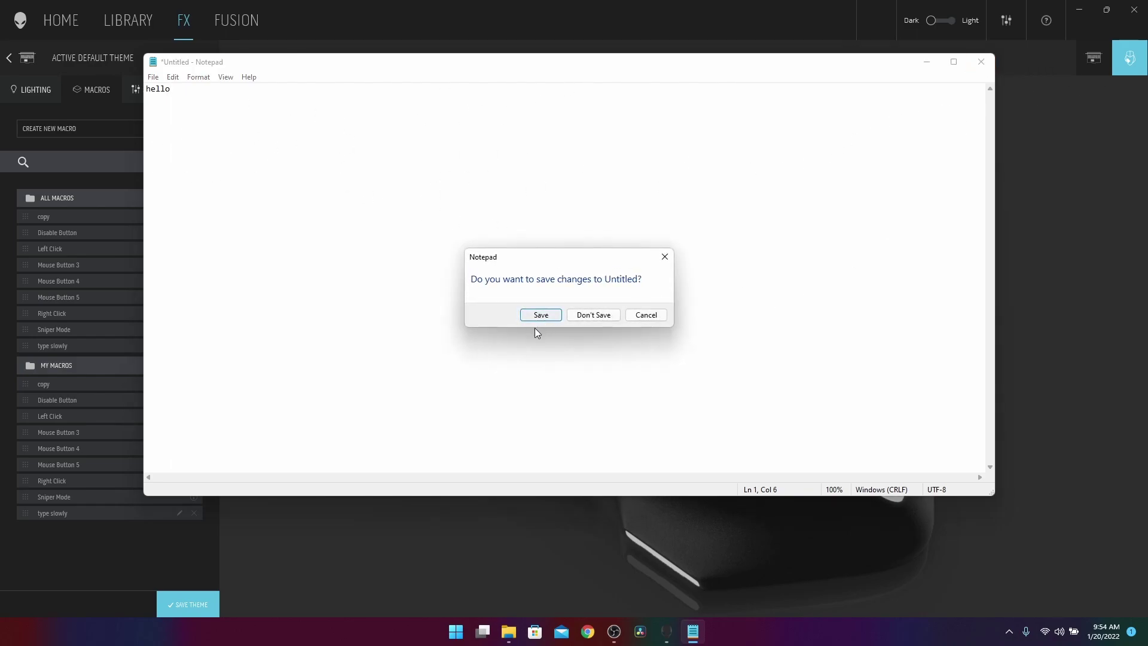
left_click(598, 315)
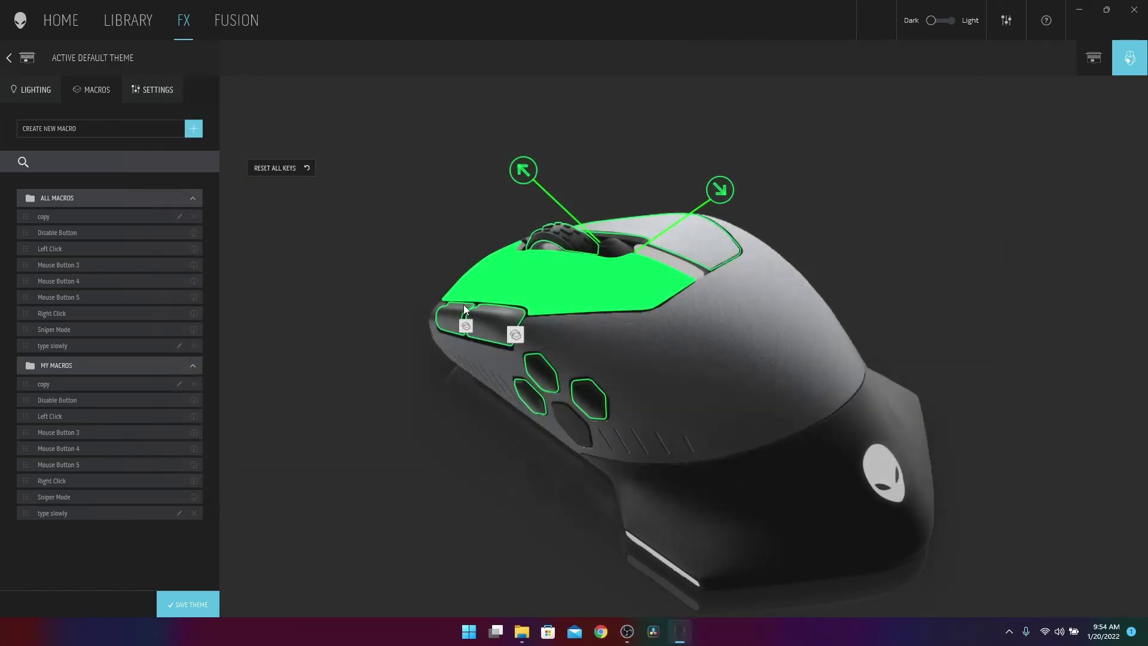
left_click(194, 128)
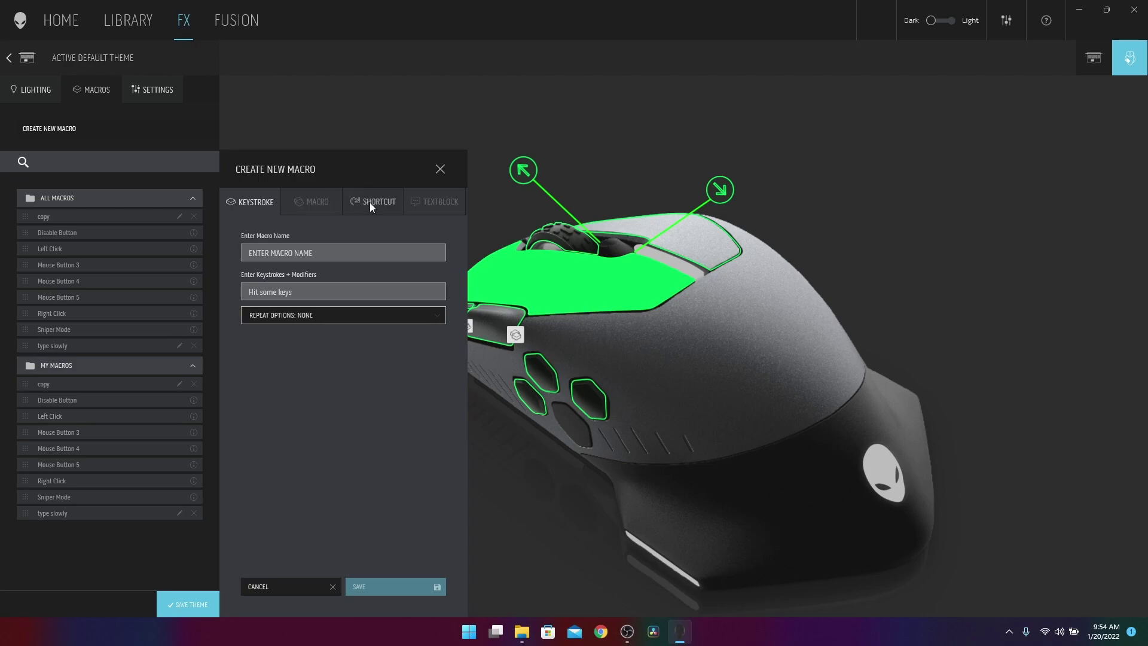
key("Escape")
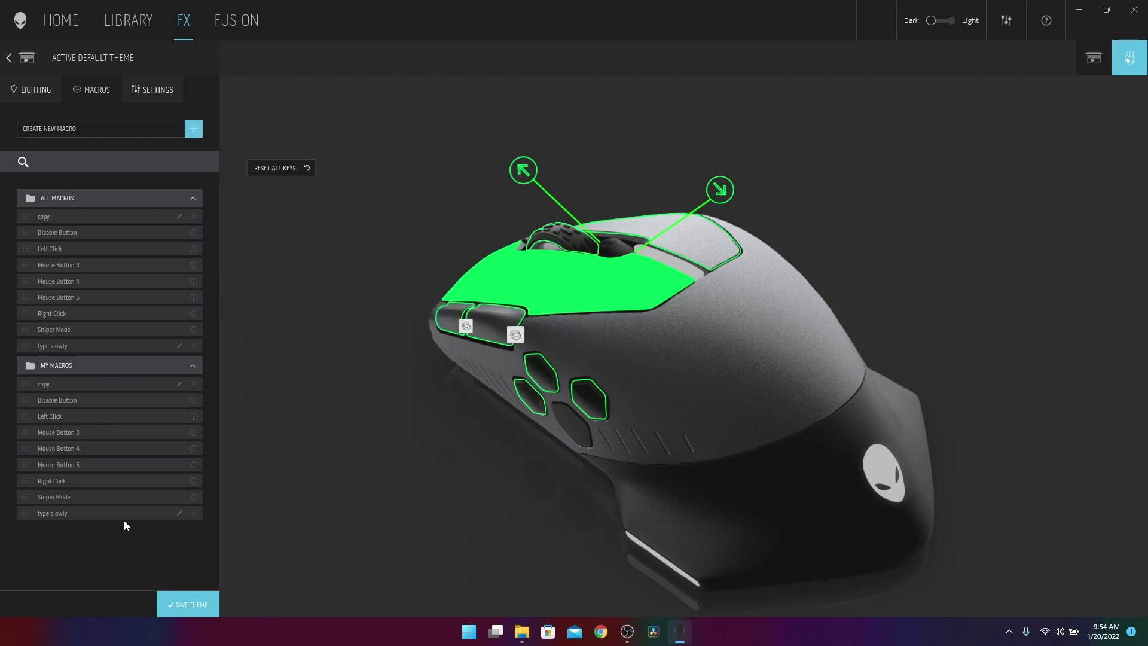
left_click(179, 513)
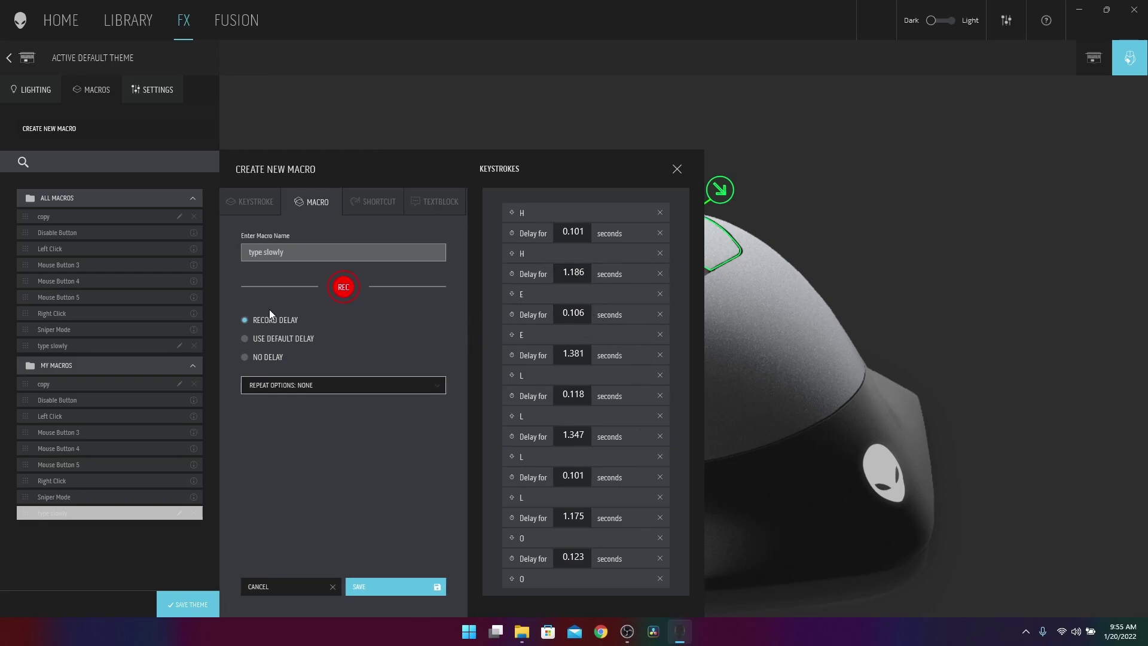
left_click(301, 591)
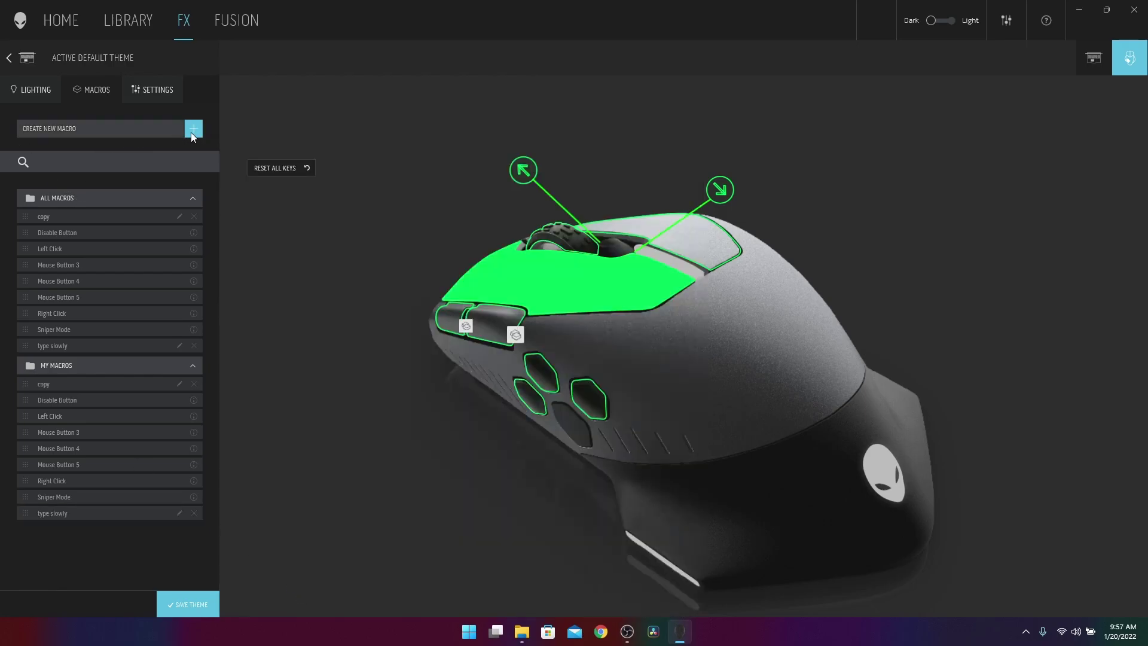
Start a new SHORTCUT macro and name it chrome.
left_click(192, 129)
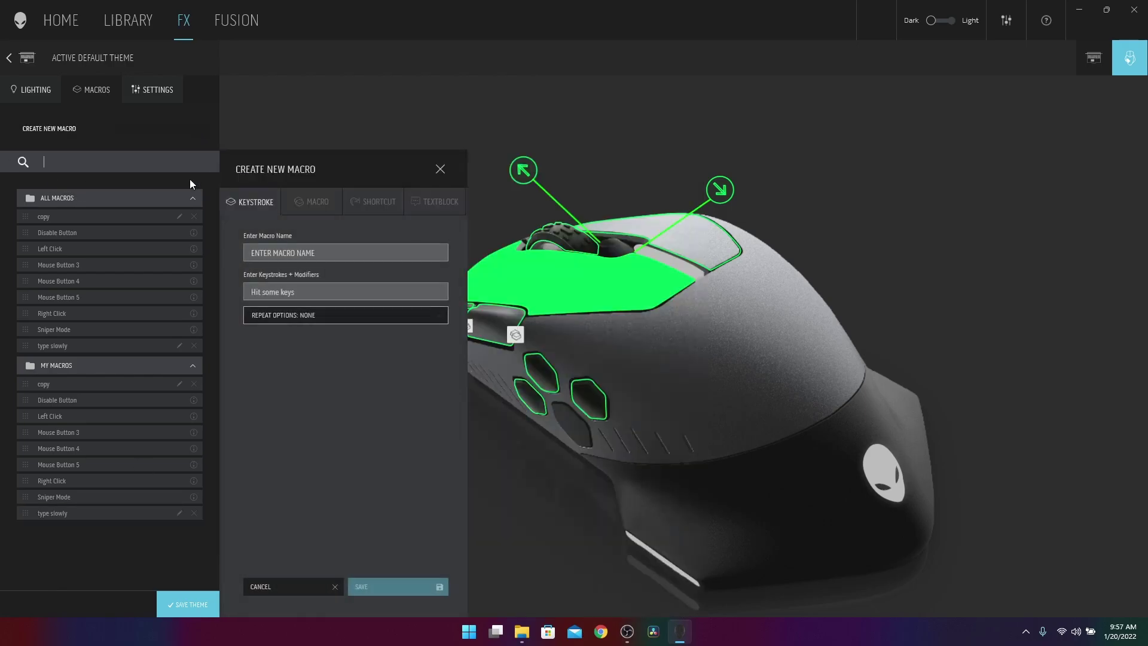
left_click(371, 204)
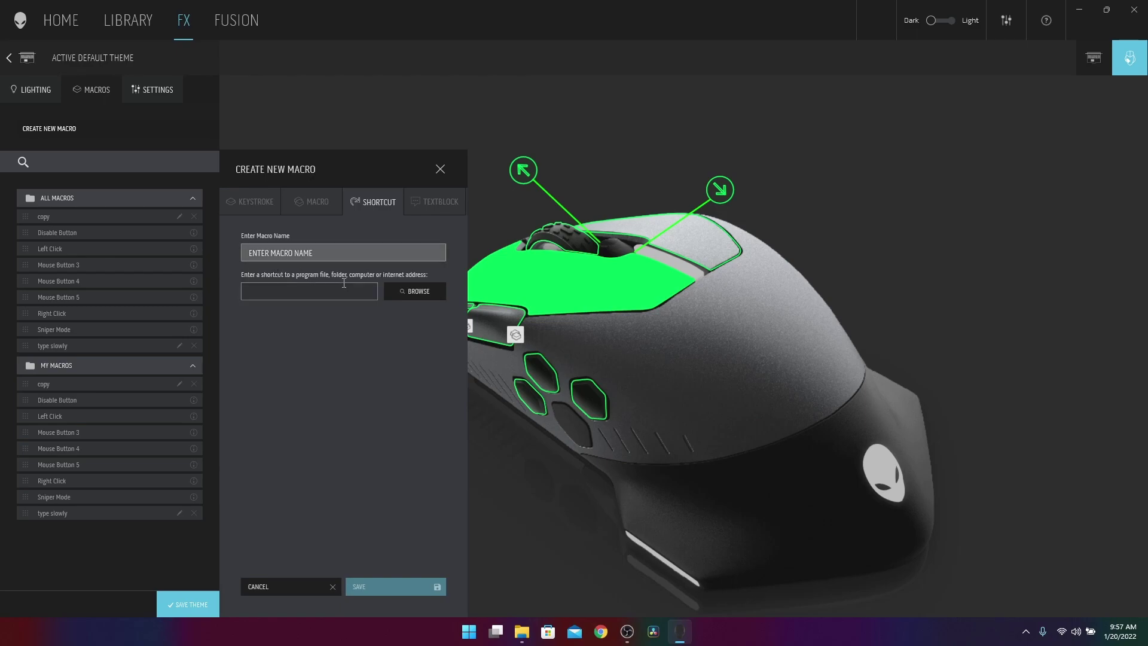
left_click(321, 252)
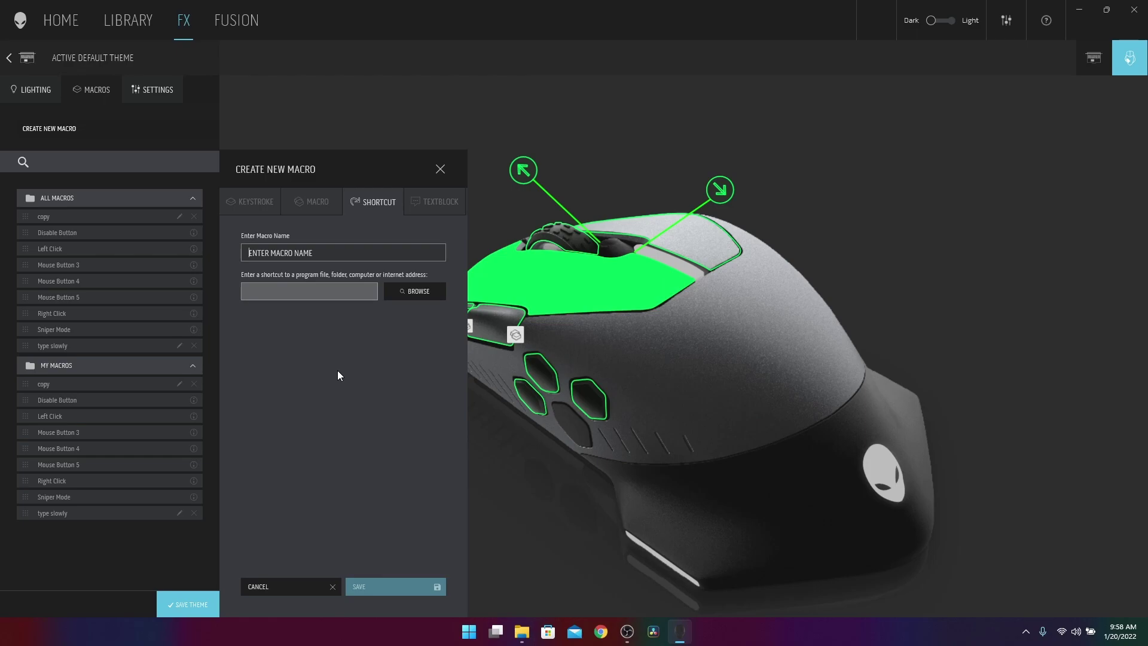
type("chromr")
key("BackSpace")
type("e")
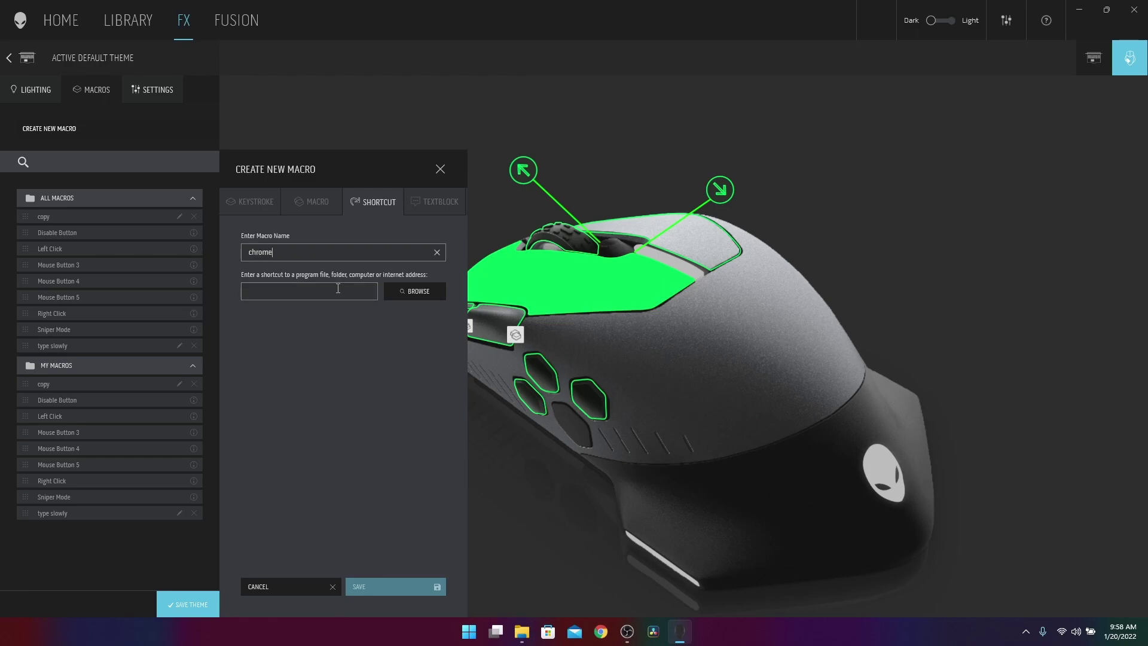
Set the shortcut target to chrome in C:\Program Files\Google\Chrome\Application.
left_click(437, 292)
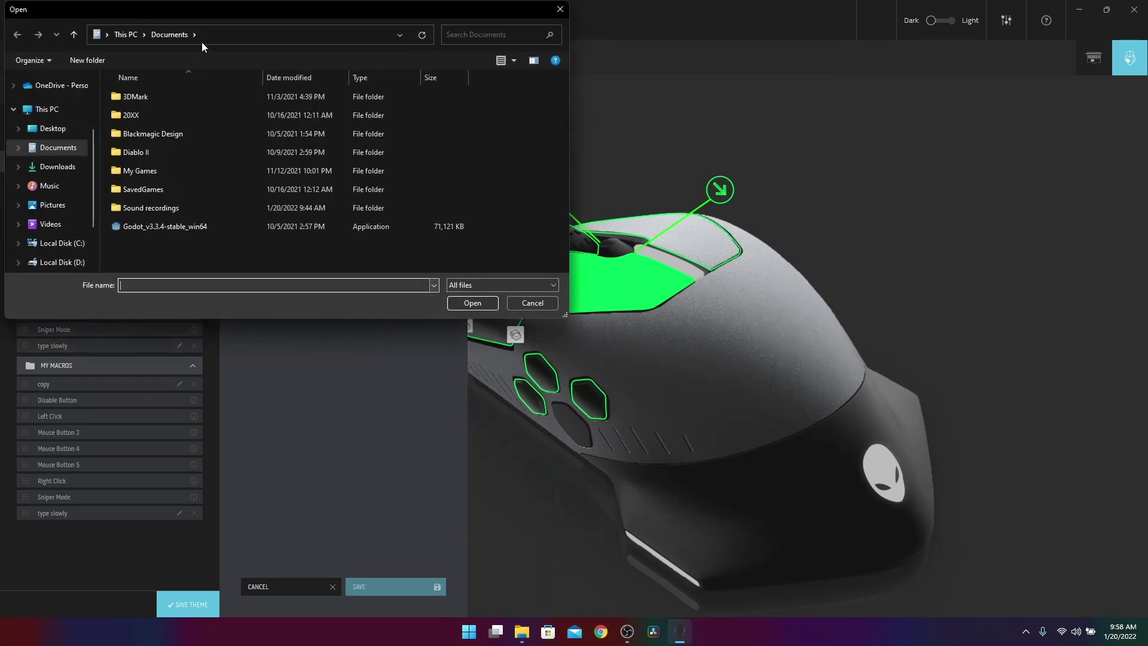
left_click(57, 244)
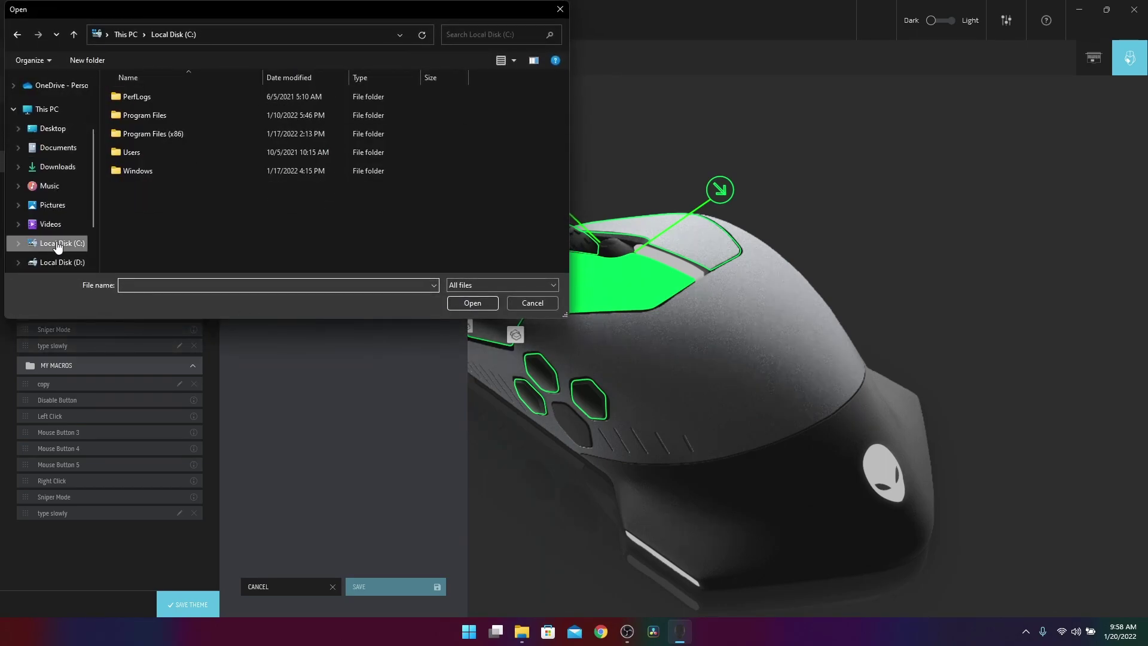
double_click(172, 116)
scroll(213, 150, "down", 2)
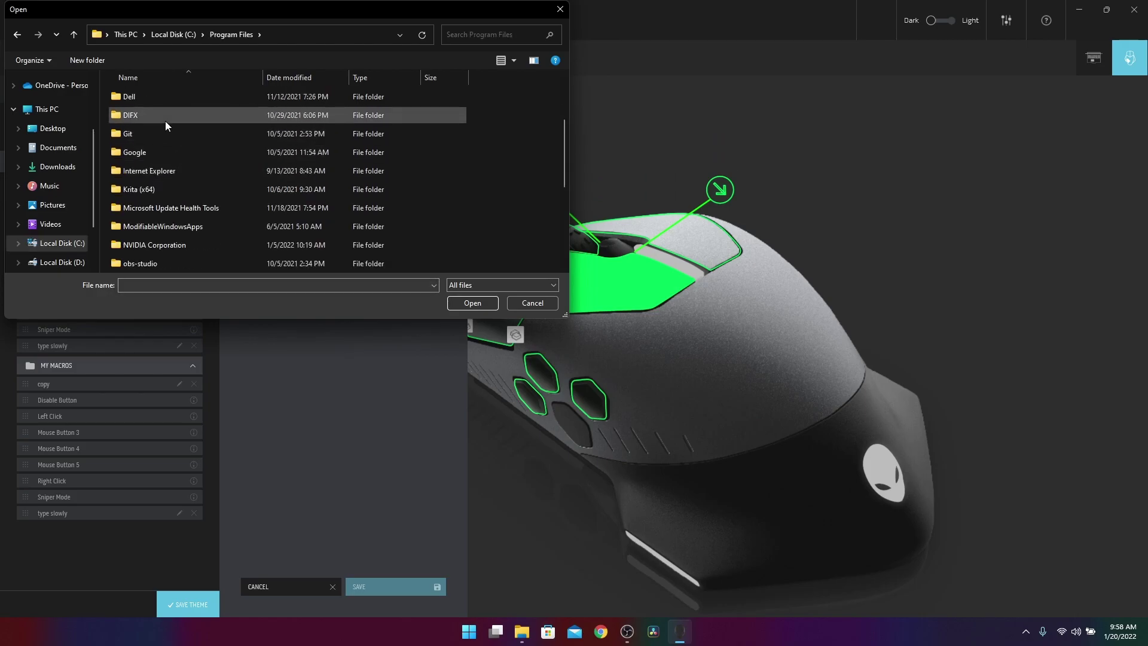
scroll(171, 170, "down", 4)
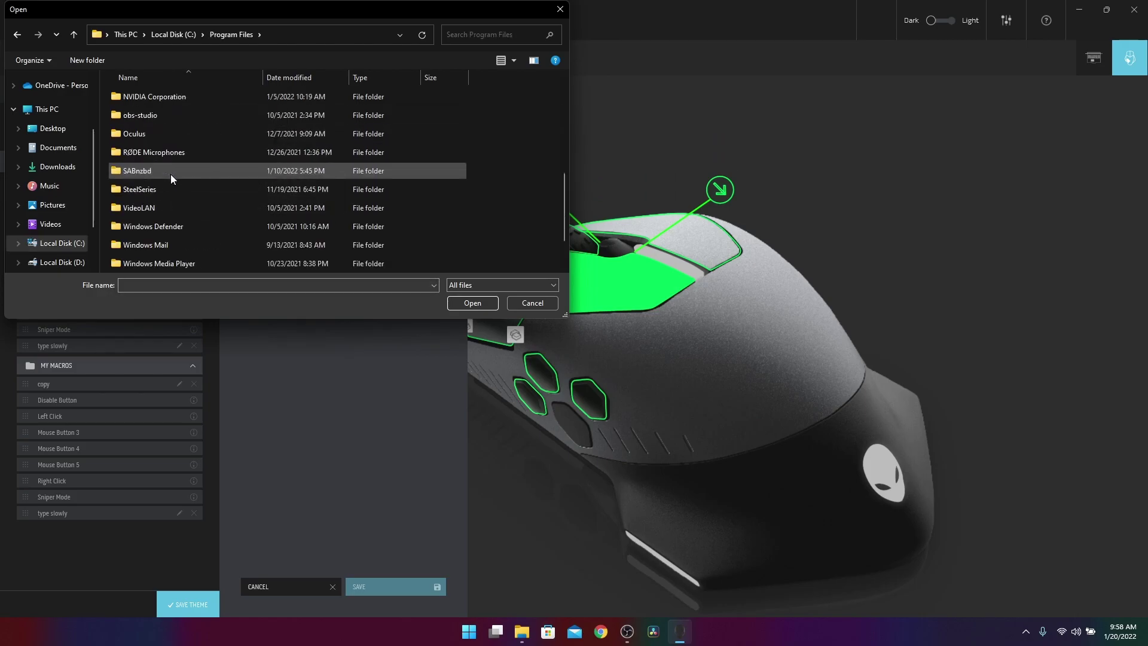
scroll(183, 188, "up", 3)
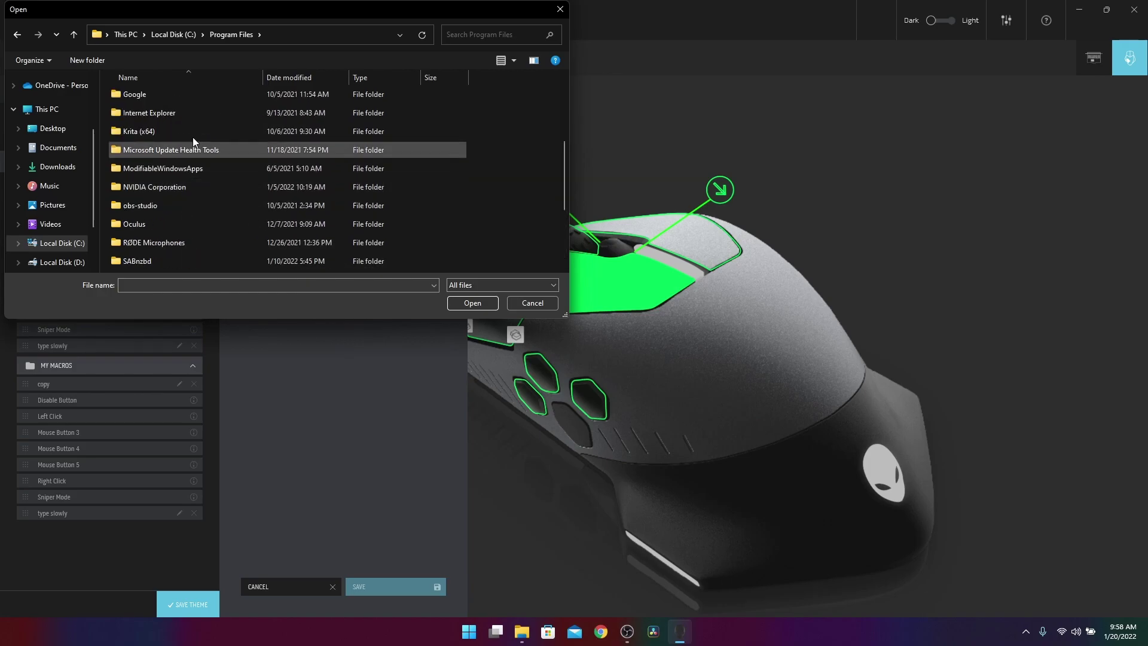
double_click(185, 99)
double_click(194, 99)
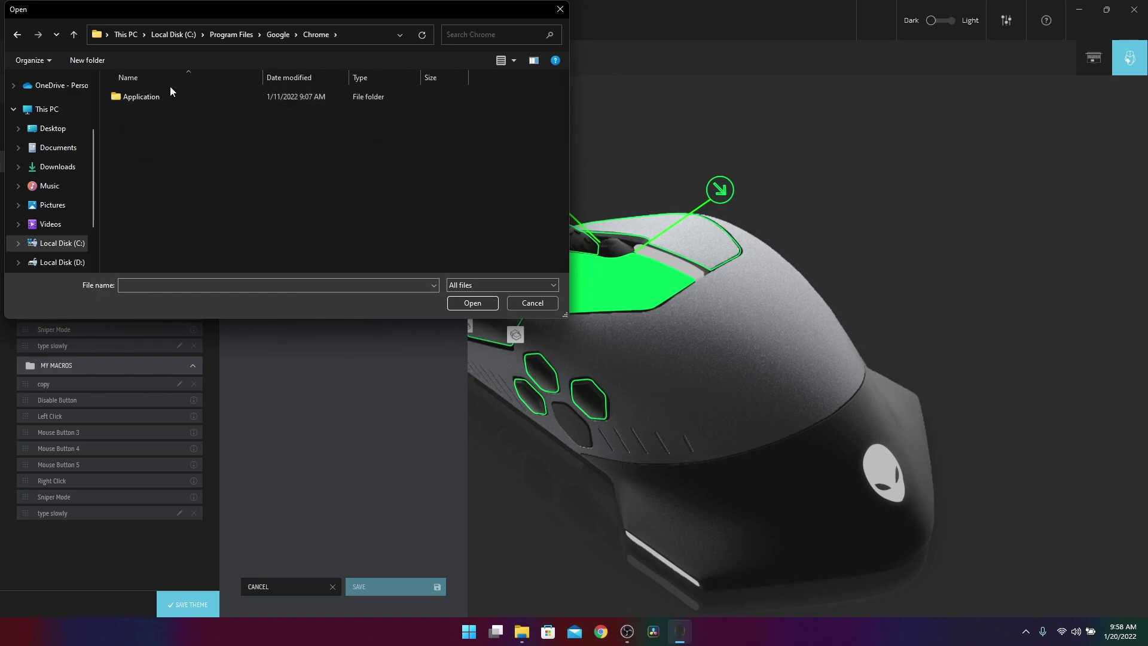
double_click(166, 98)
left_click(155, 134)
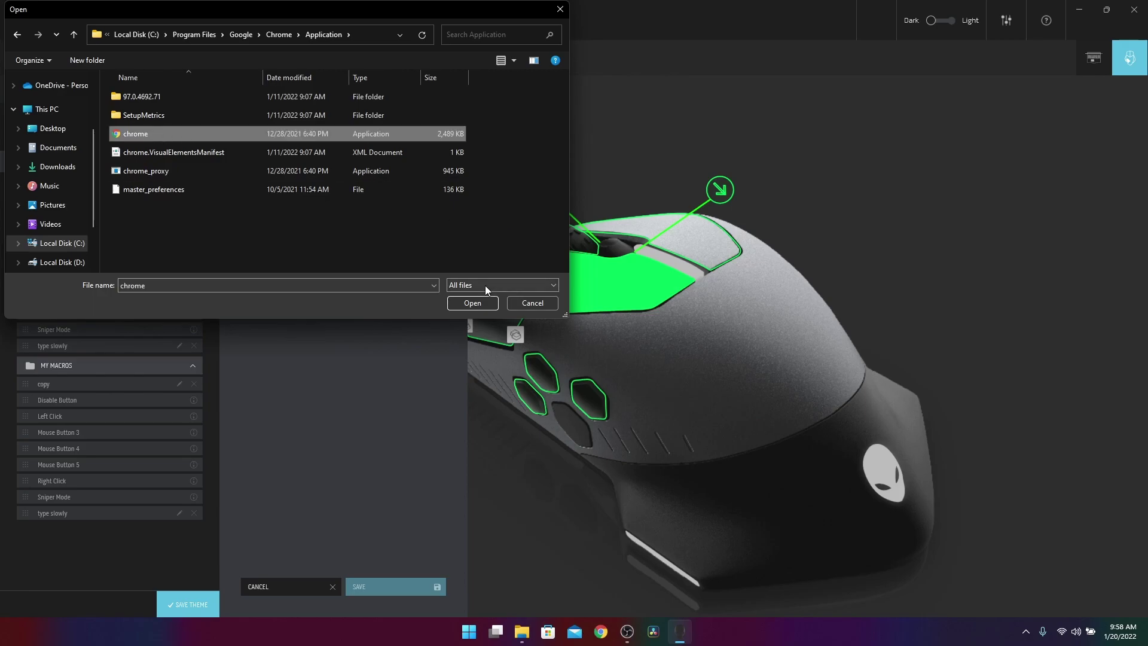
left_click(478, 305)
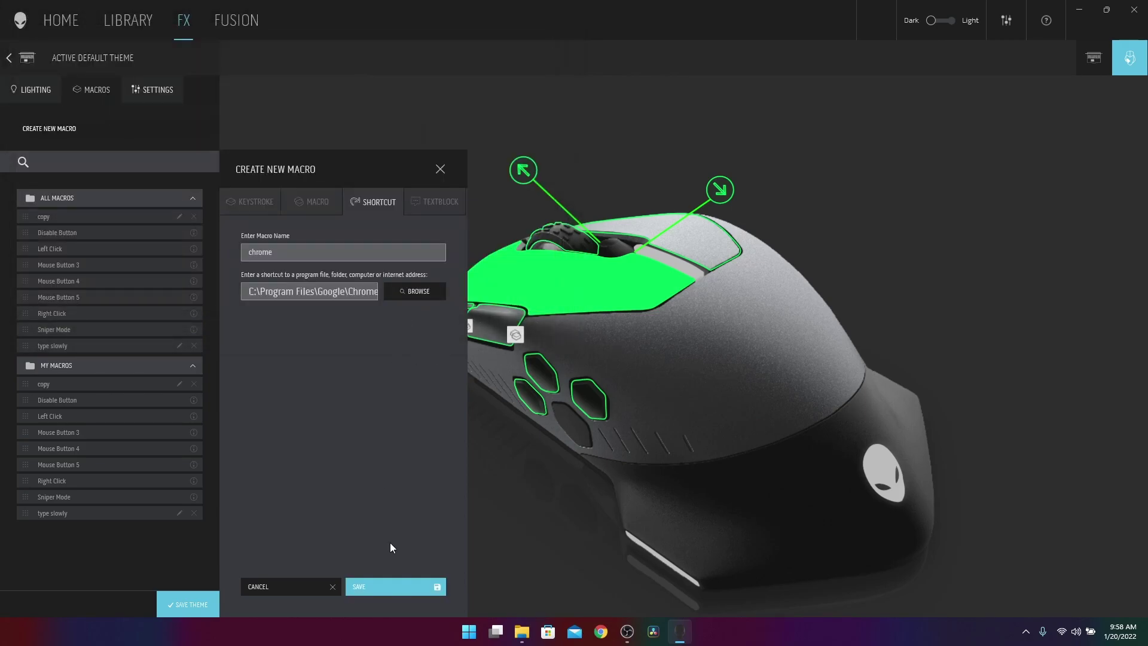
Save the chrome shortcut macro into My Macros and close the macro editor.
left_click(396, 589)
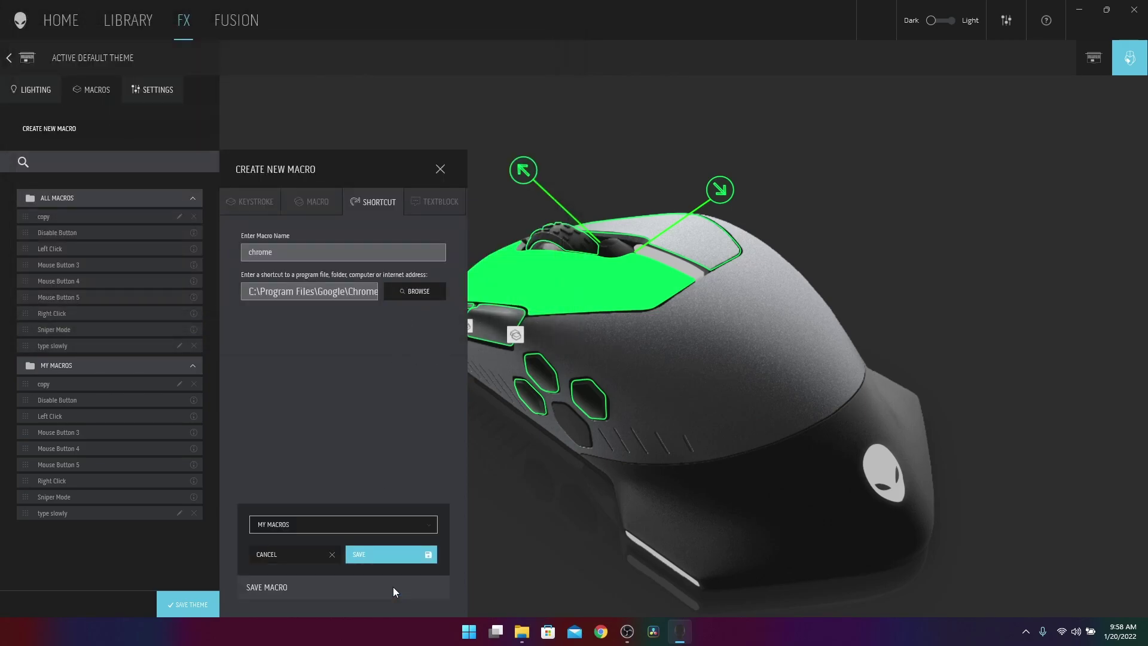
left_click(370, 553)
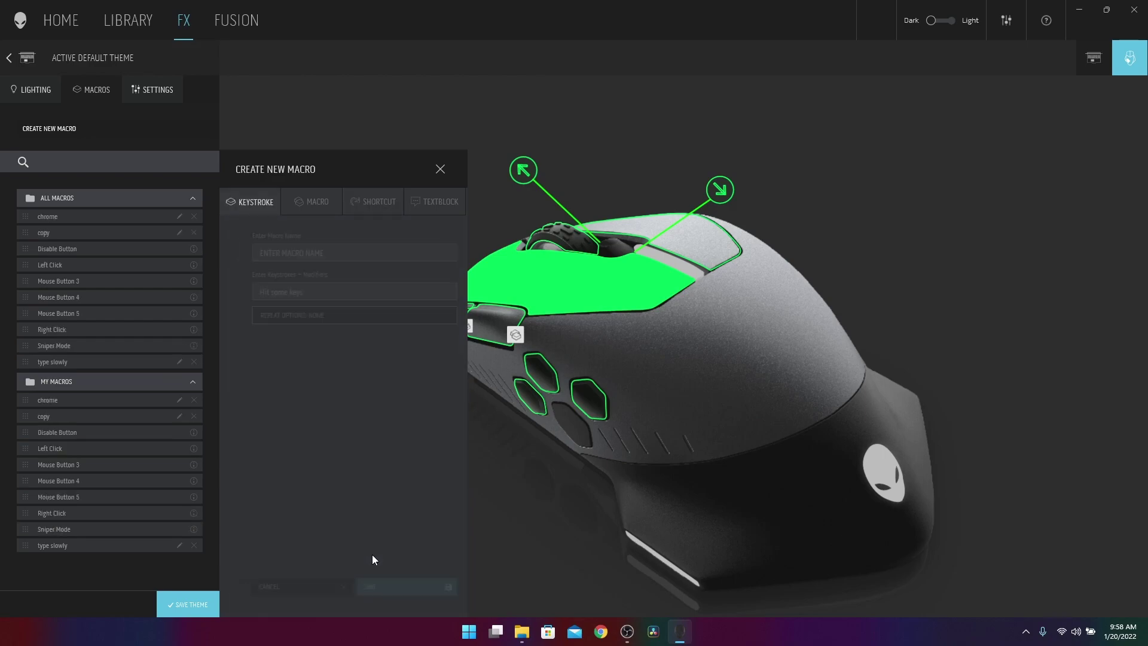
left_click(441, 168)
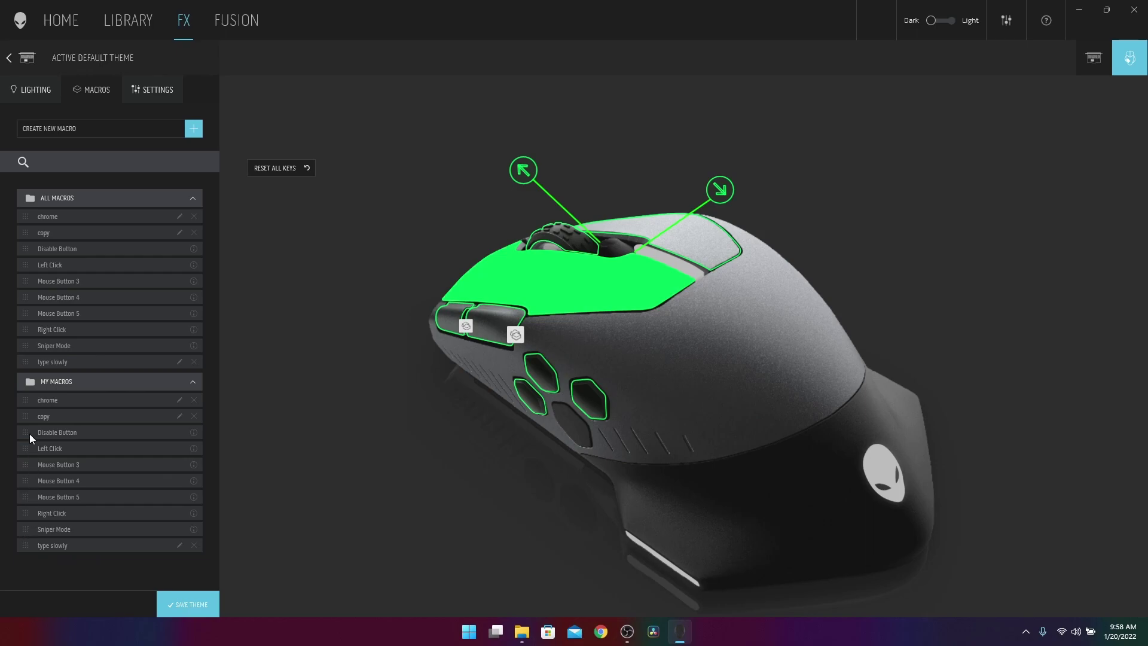
Assign the chrome macro to a side button, save the theme, and verify it launches Chrome.
left_click_drag(22, 408, 405, 416)
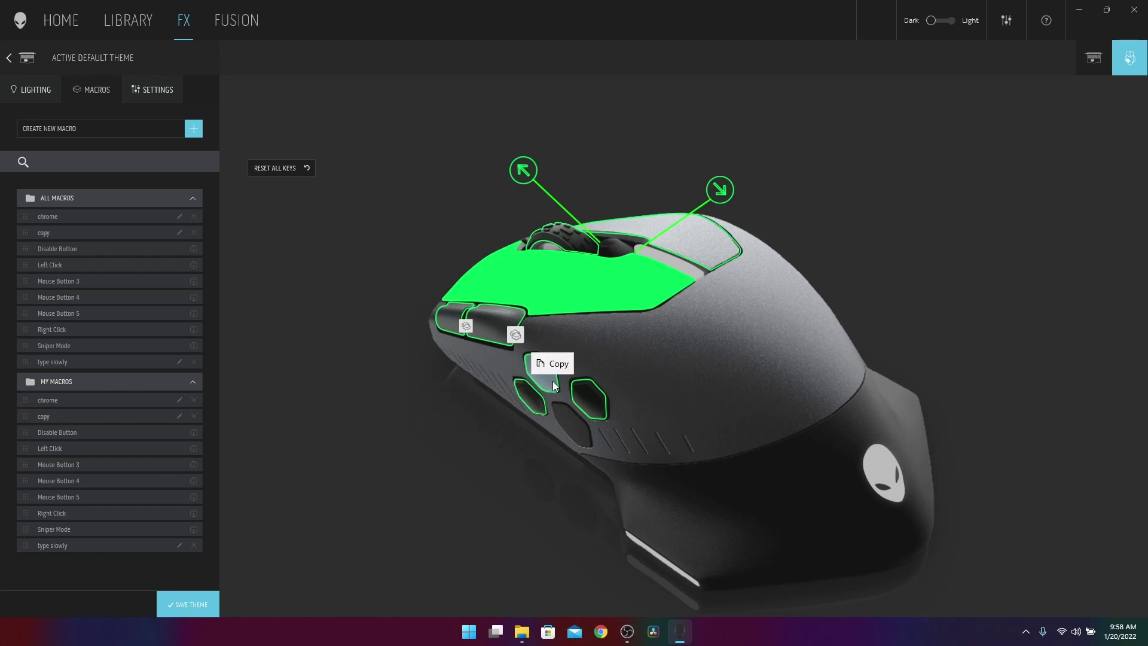
left_click(198, 598)
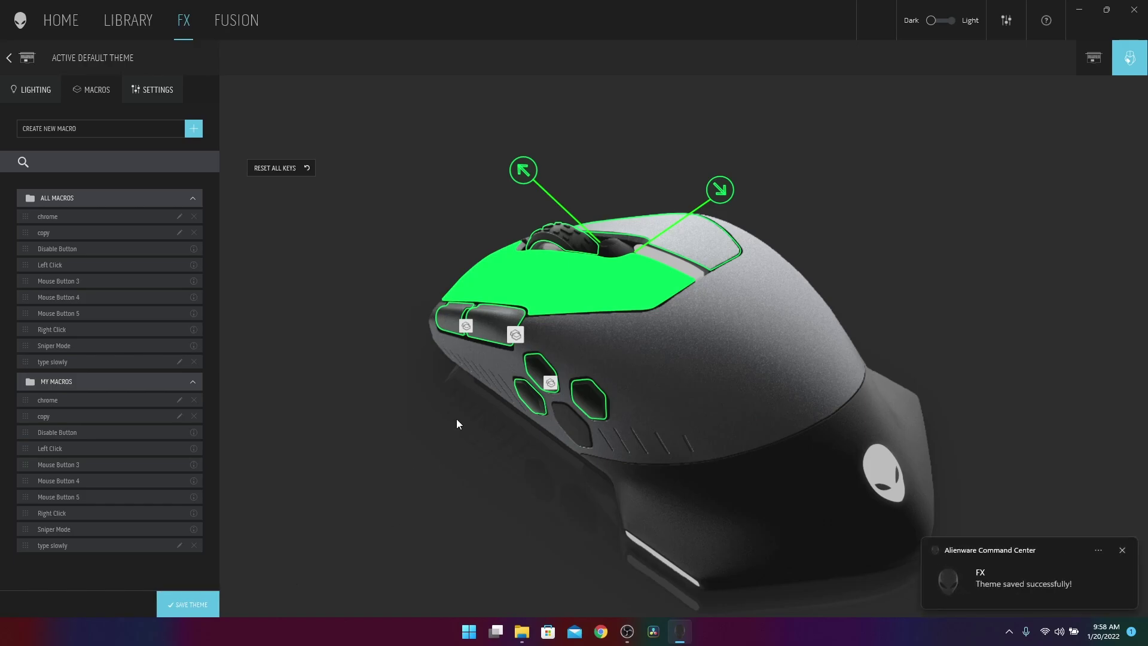
key("super+4")
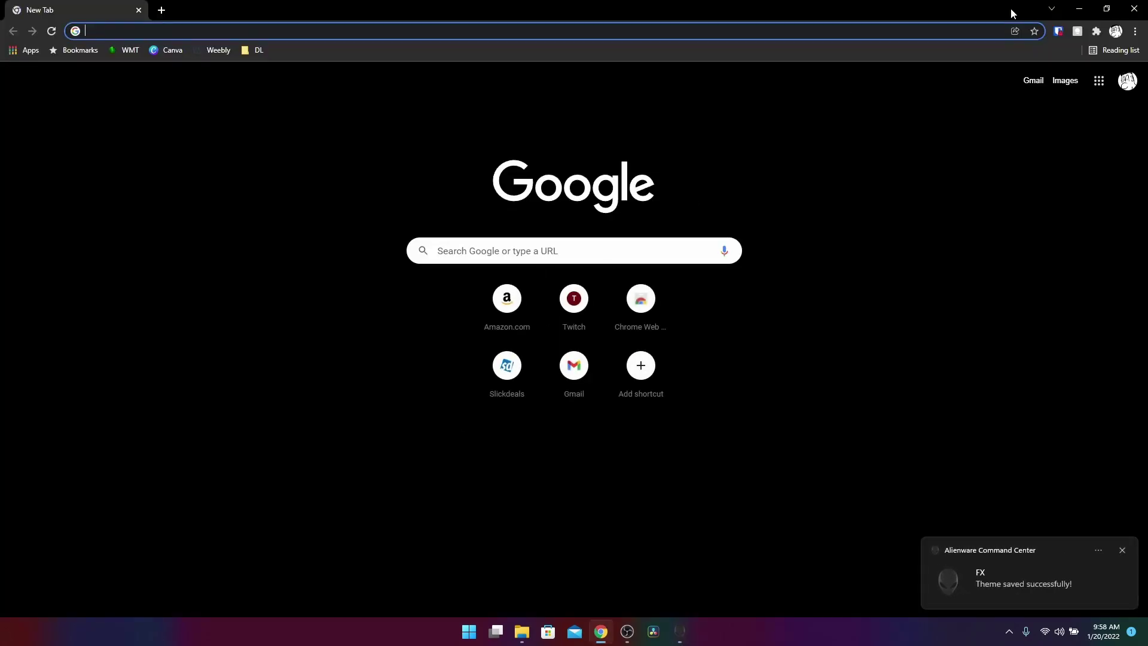
key("super+7")
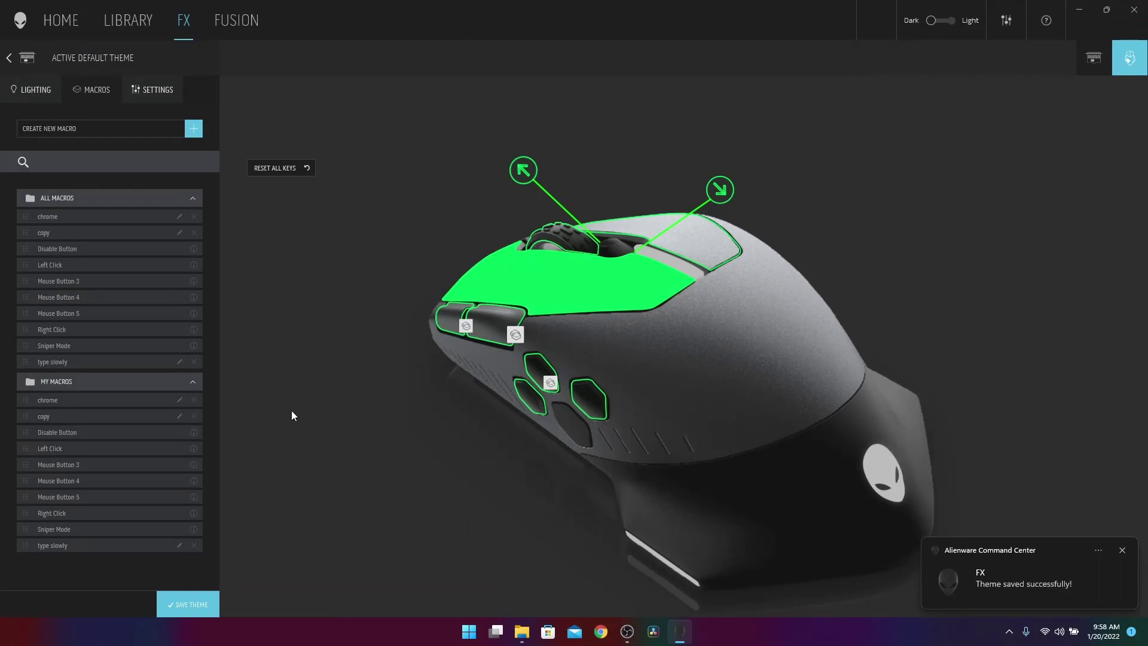
left_click(167, 134)
Create a Textblock macro named dellg15 with the text 'Dell G15'.
left_click(421, 199)
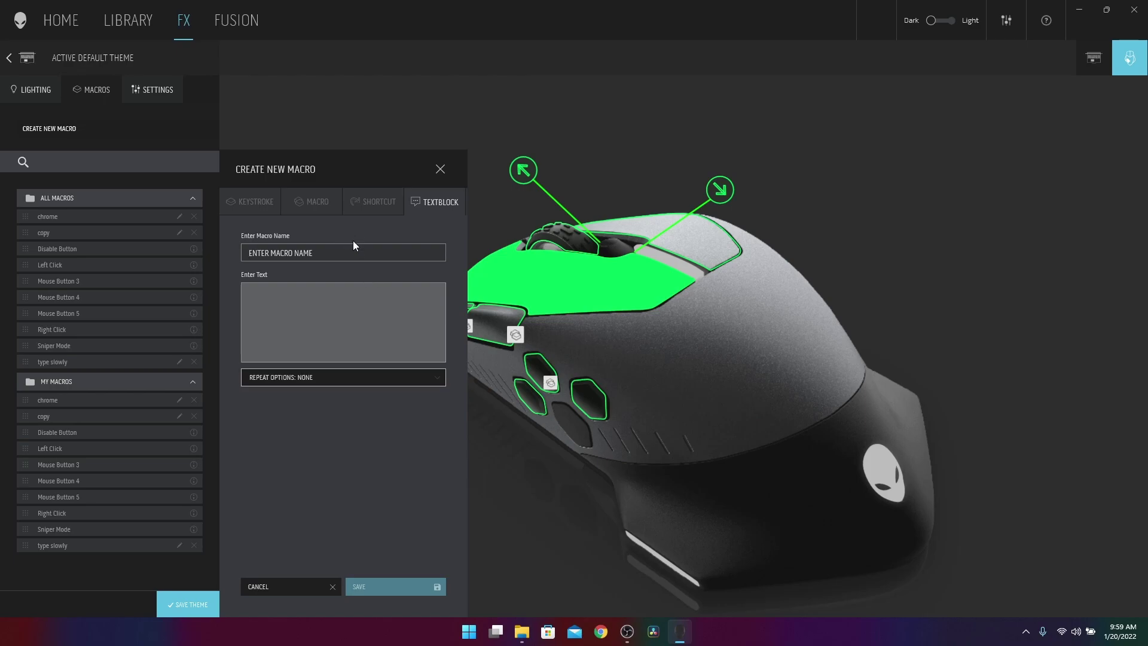
type("dellg15")
left_click(382, 318)
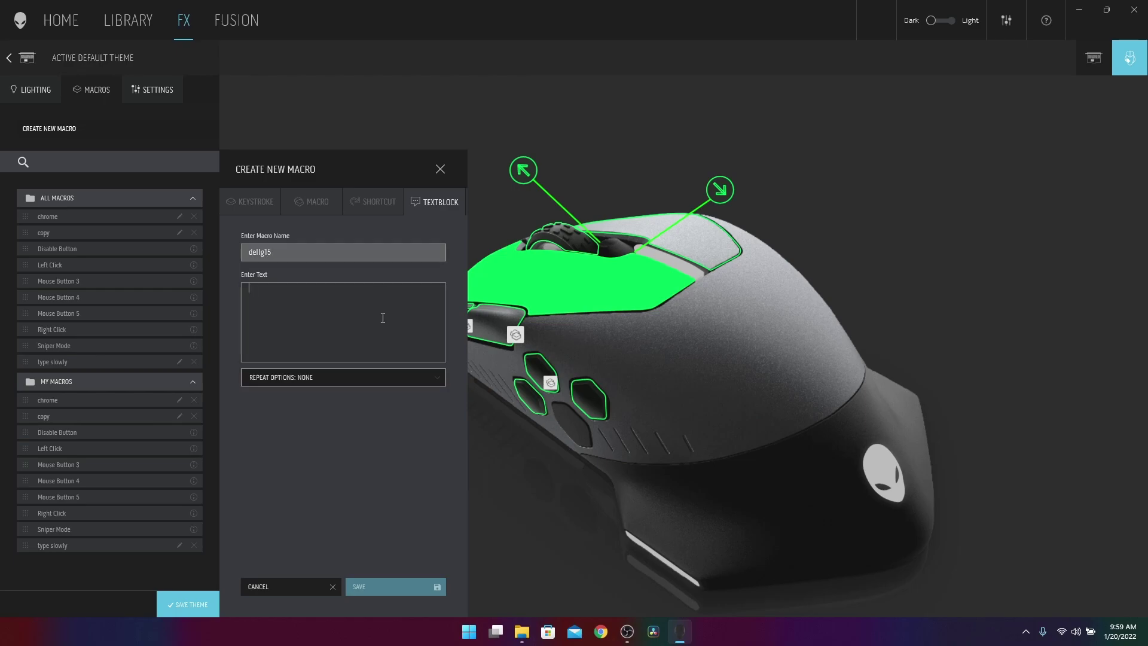
type("Dell G15")
Save the dellg15 macro into My Macros and close the editor.
left_click(400, 583)
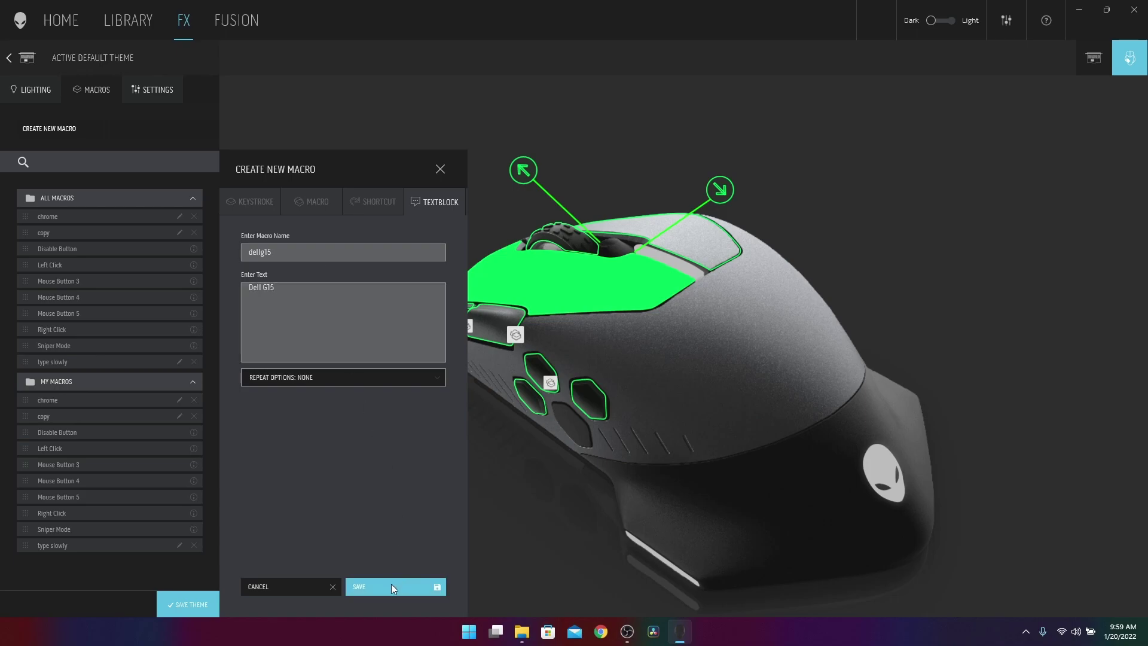
left_click(391, 583)
left_click(384, 555)
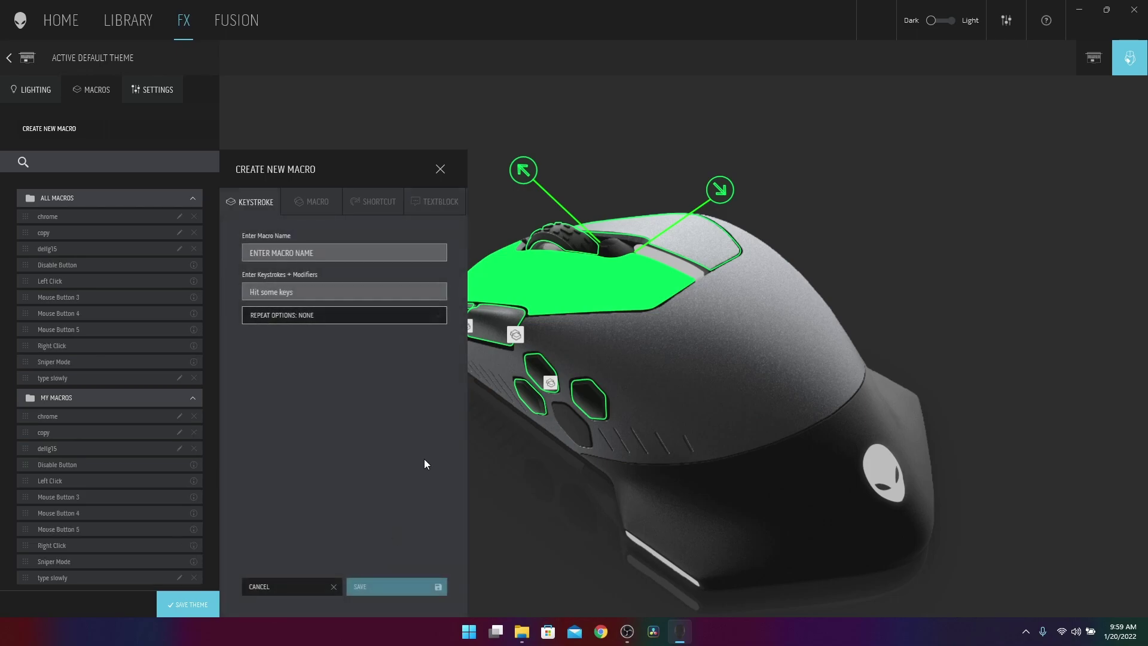
left_click(439, 170)
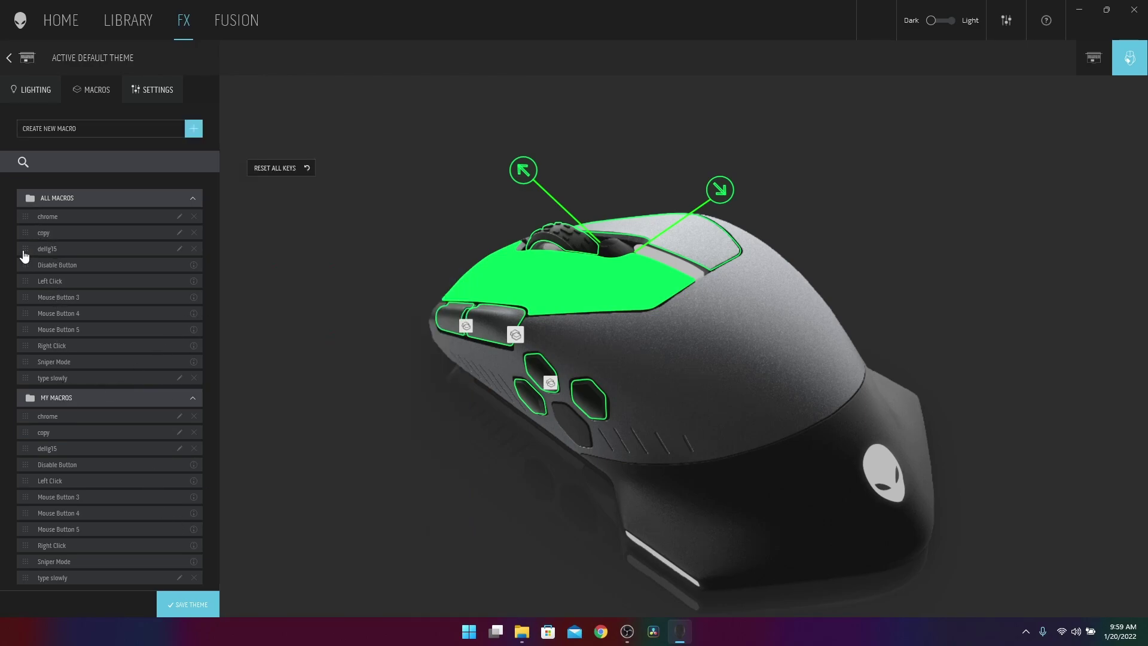
Assign dellg15 to another side button, save the theme, and verify it types 'Dell G15' in Notepad, unsaved.
left_click_drag(24, 254, 596, 412)
left_click(209, 601)
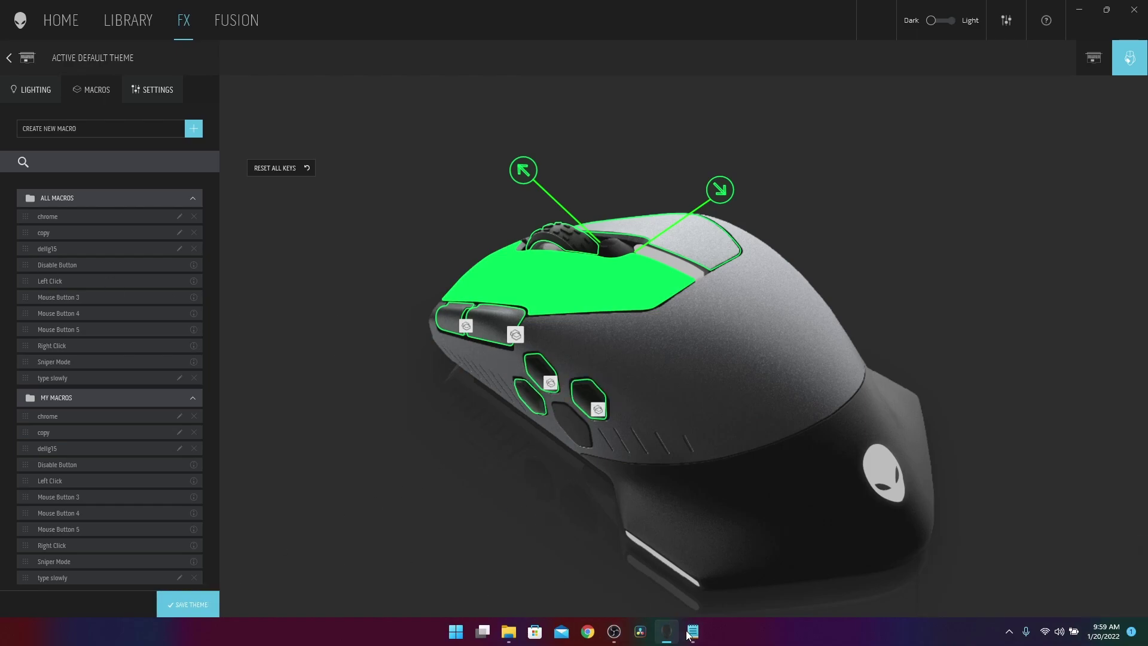
left_click(692, 632)
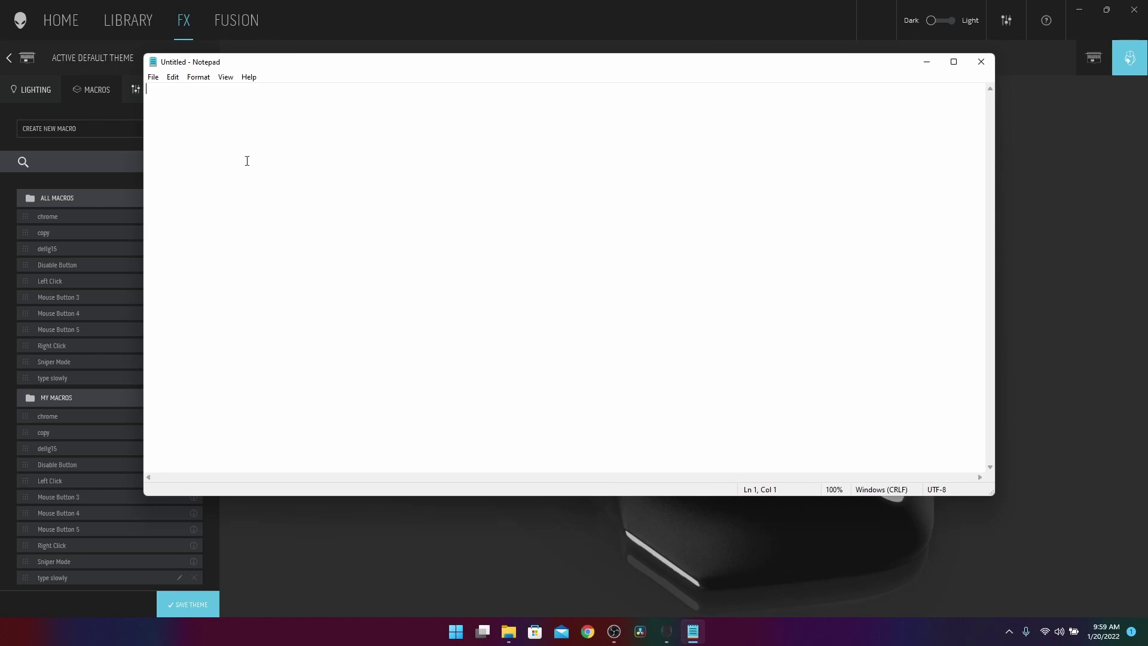
type("Dell G15Dell G15Dell G15Dell G15Dell G15Dell G15Dell G15Dell G15")
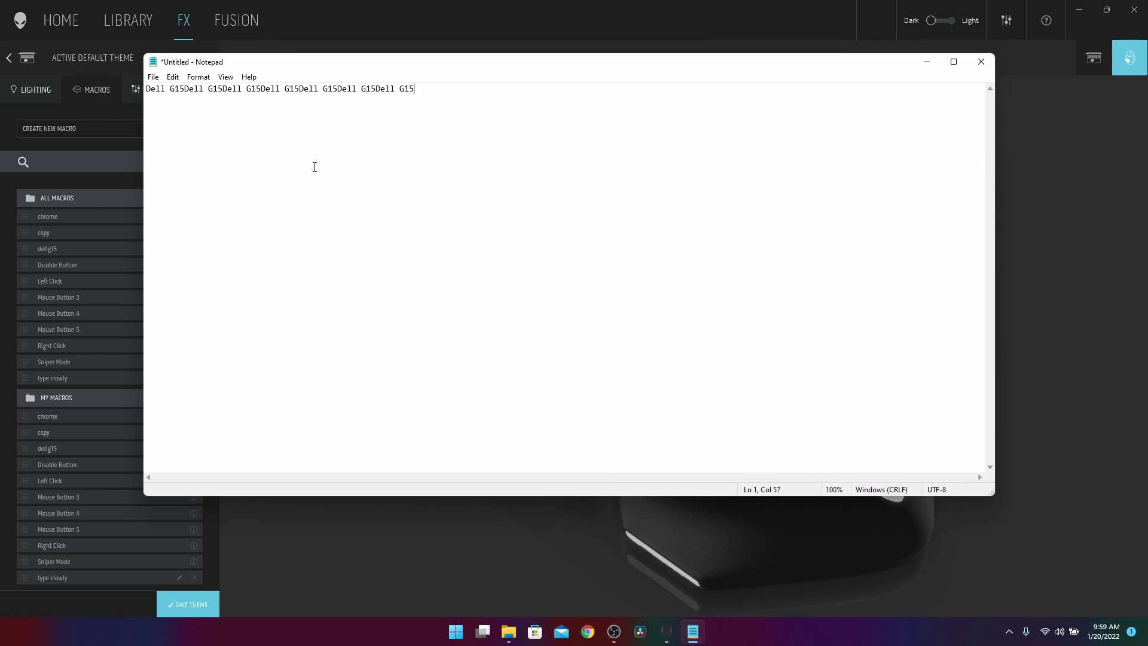
type("Dell G15Dell G15Dell G15Dell G15Dell G15Dell G15")
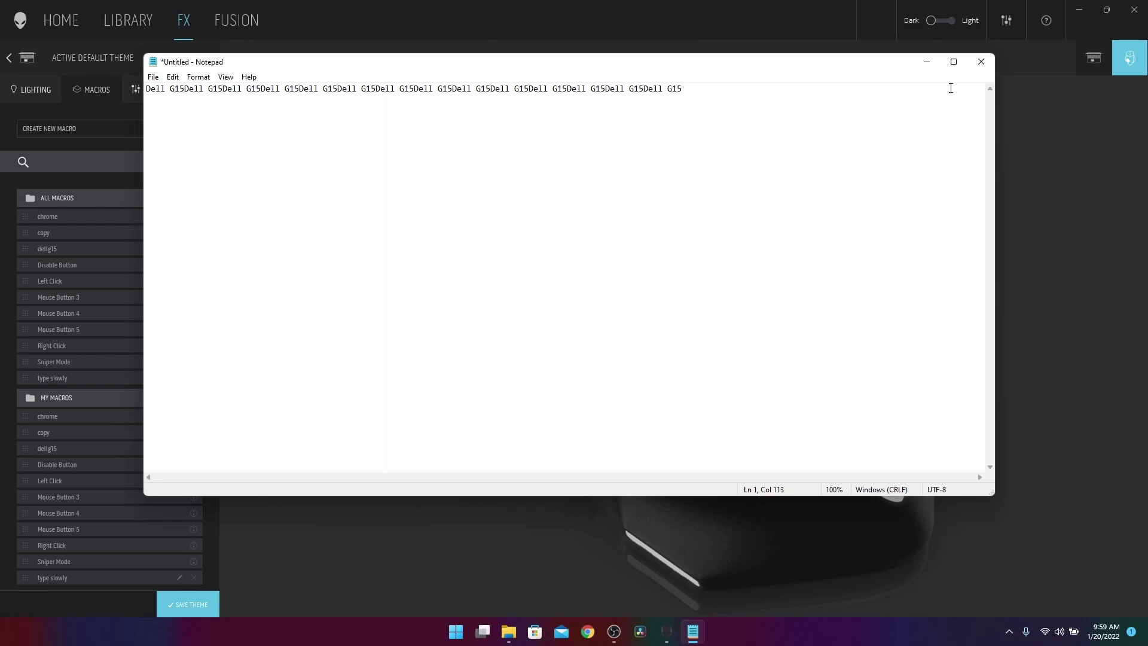
left_click(981, 62)
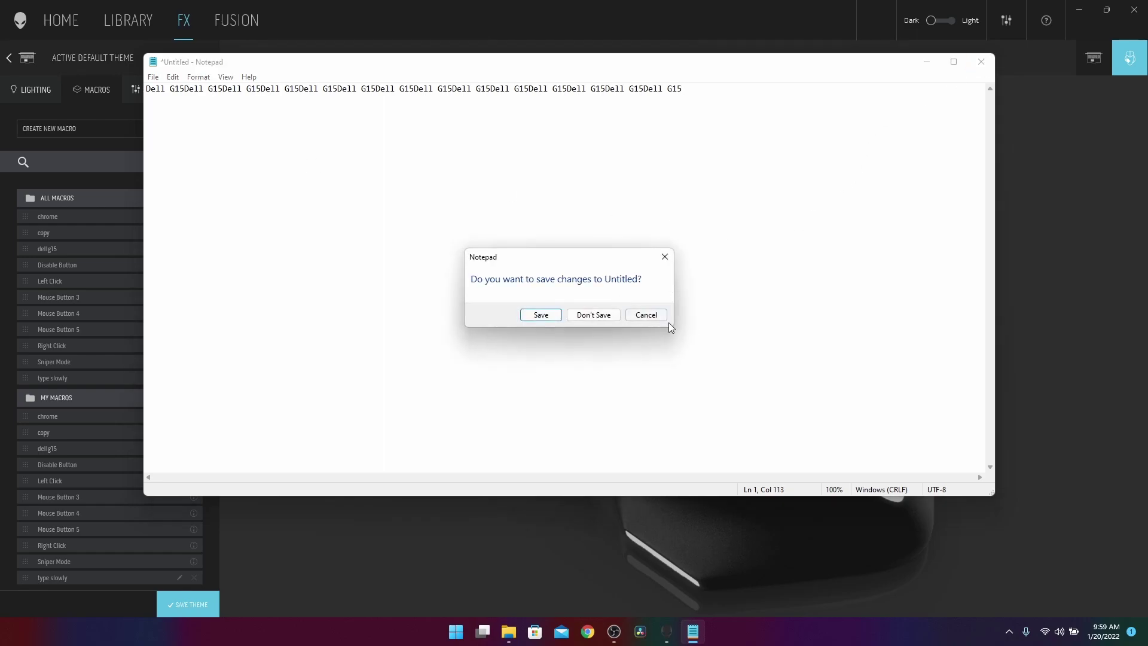
left_click(587, 318)
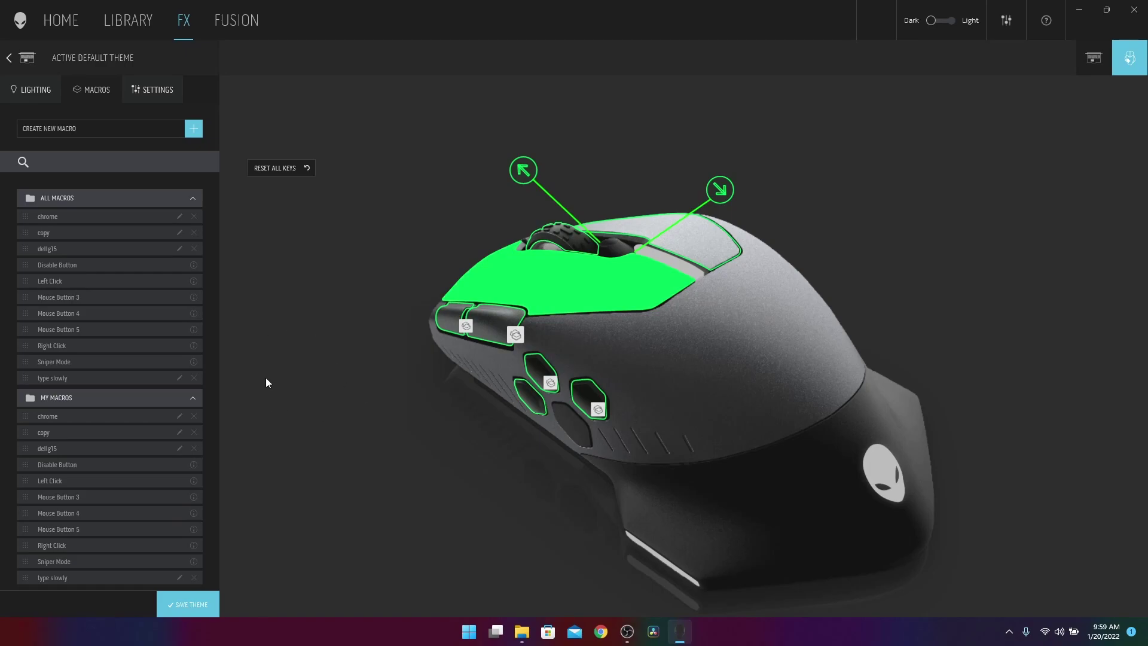
left_click(196, 128)
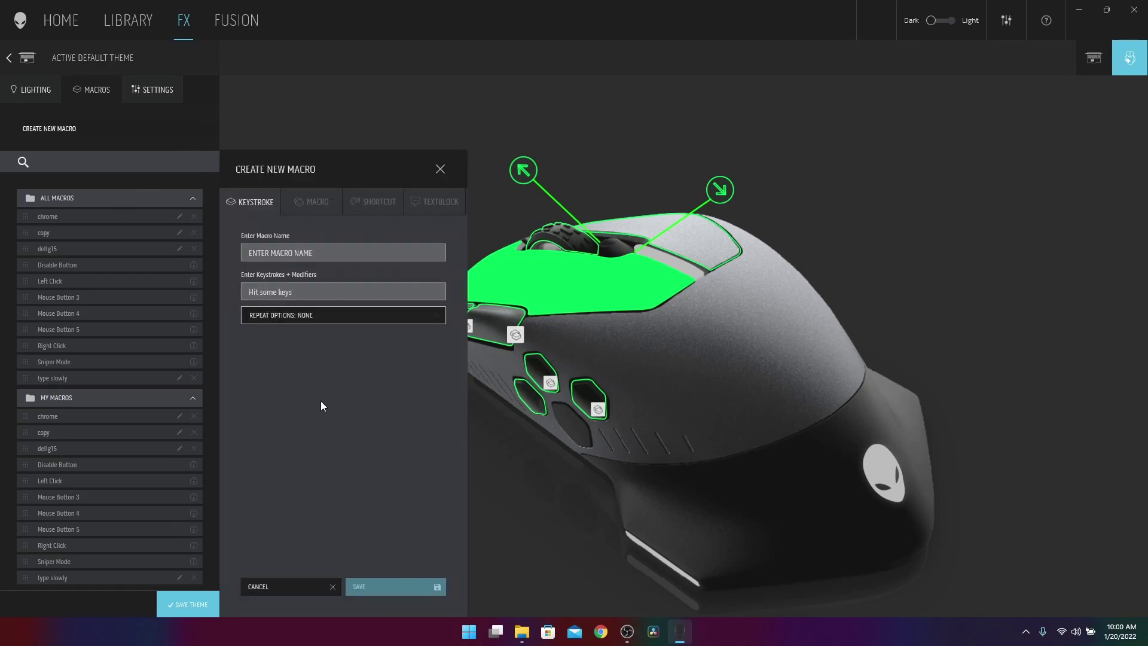
Close the unused macro form and delete the chrome and copy macros.
left_click(310, 203)
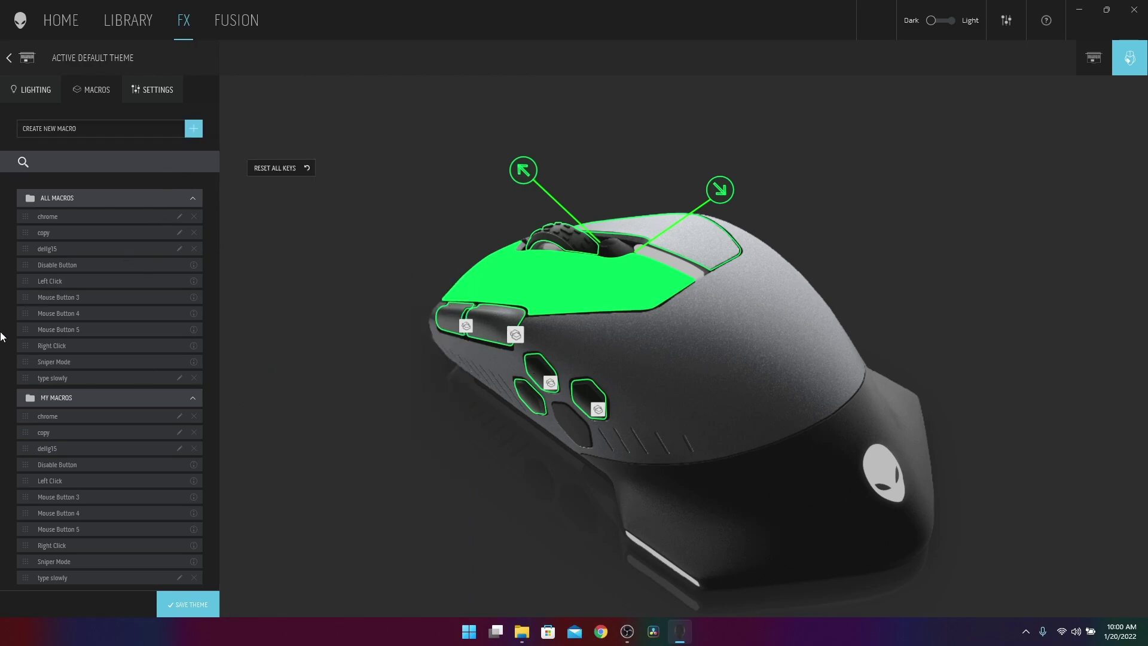
left_click(195, 217)
left_click(125, 262)
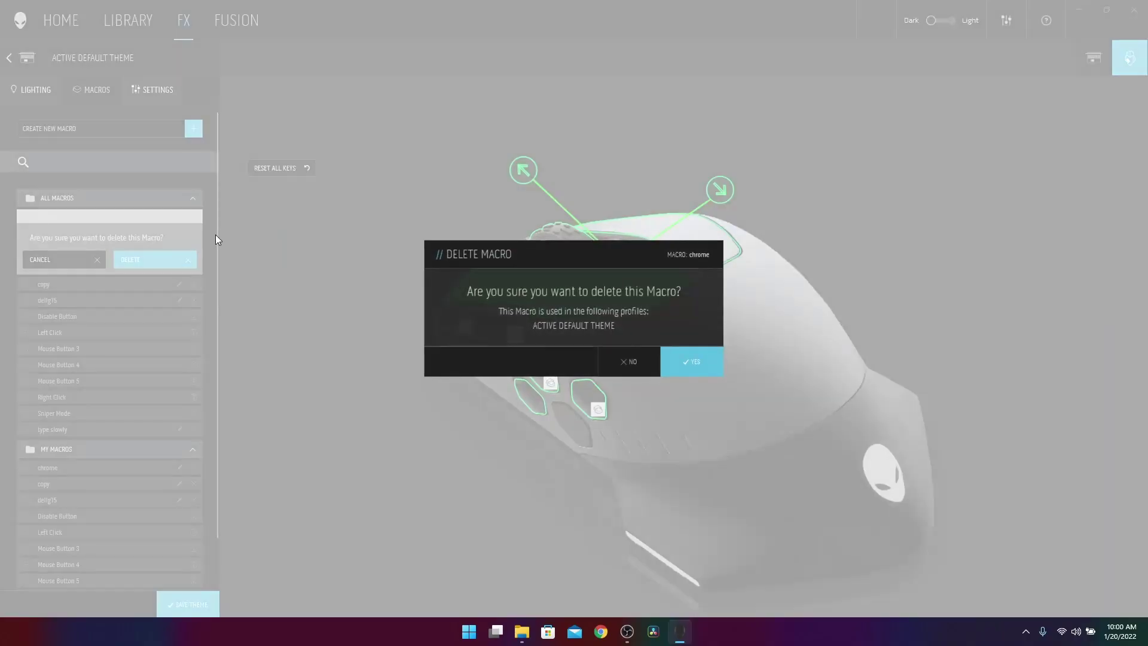
left_click(694, 360)
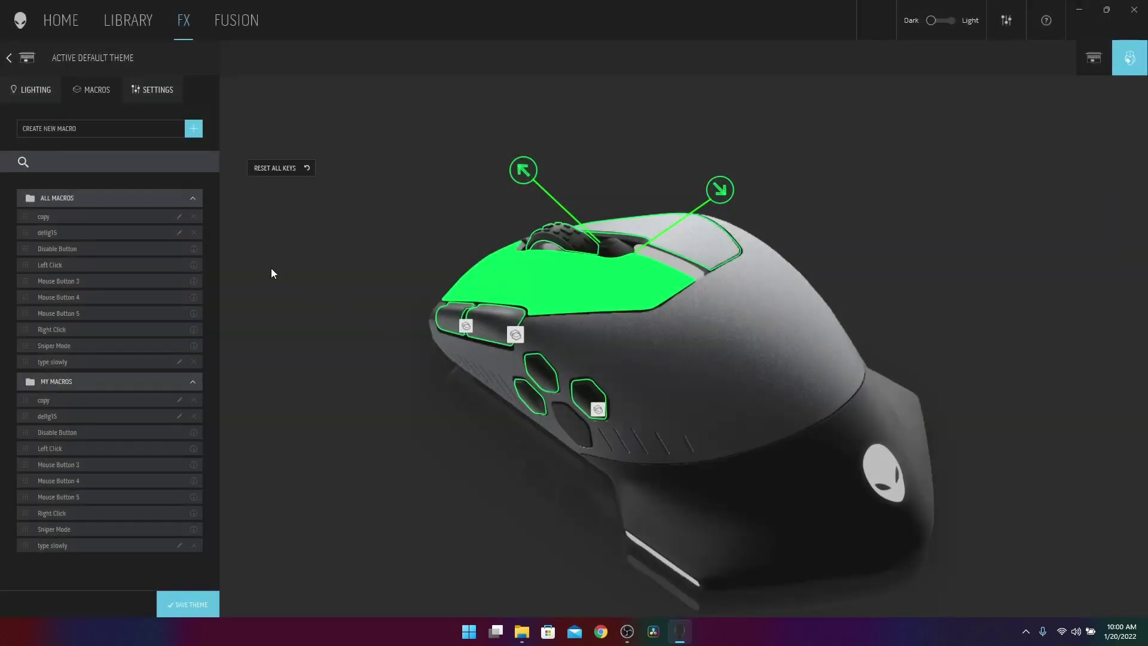
left_click(193, 216)
left_click(165, 262)
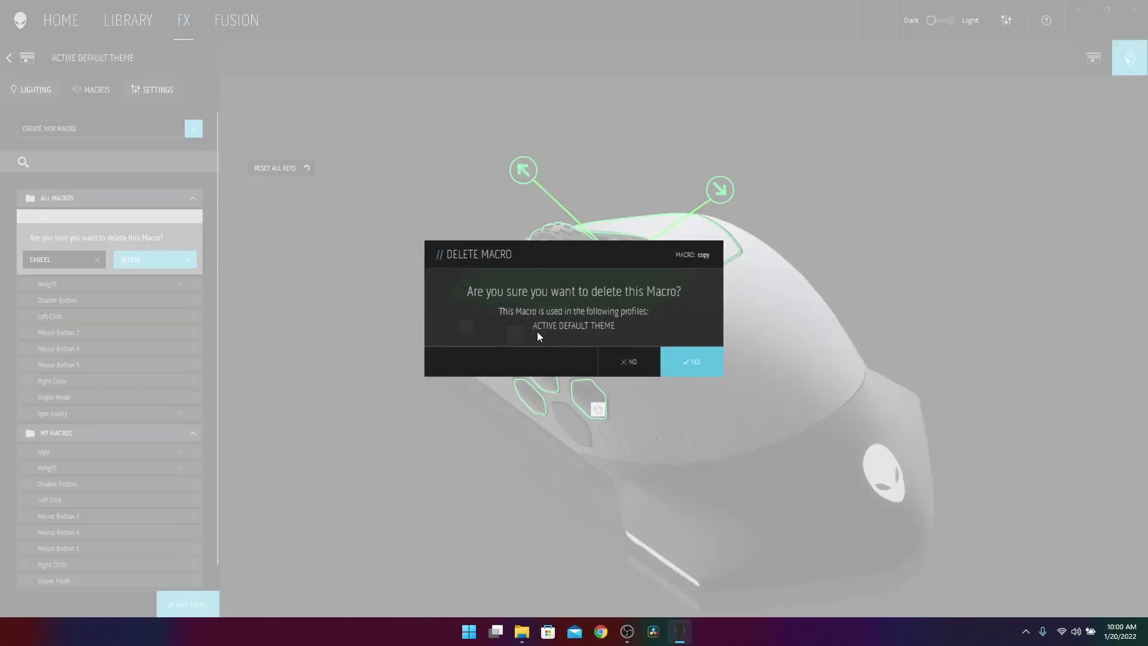
left_click(677, 358)
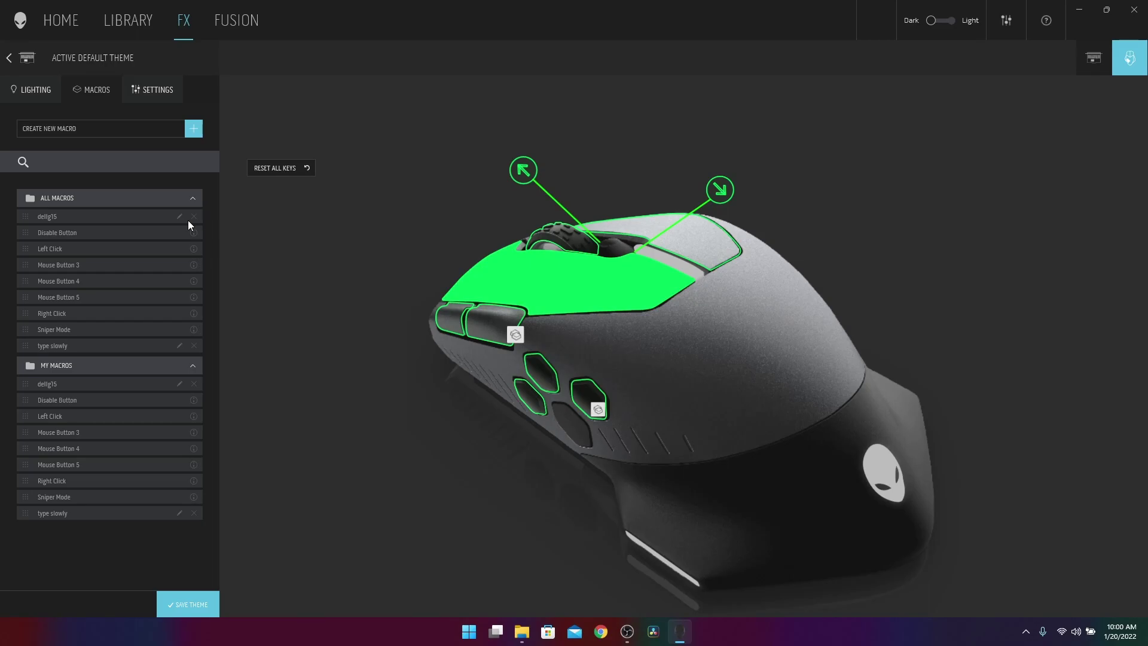
Delete the dellg15 and type slowly macros.
left_click(194, 216)
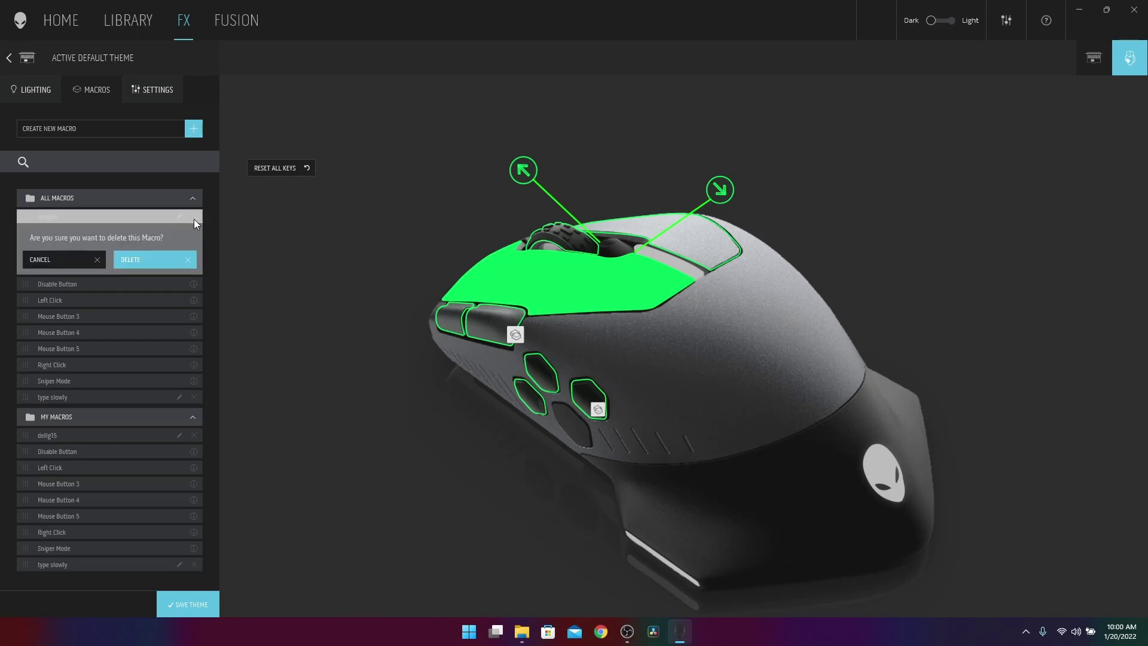
left_click(159, 259)
left_click(678, 359)
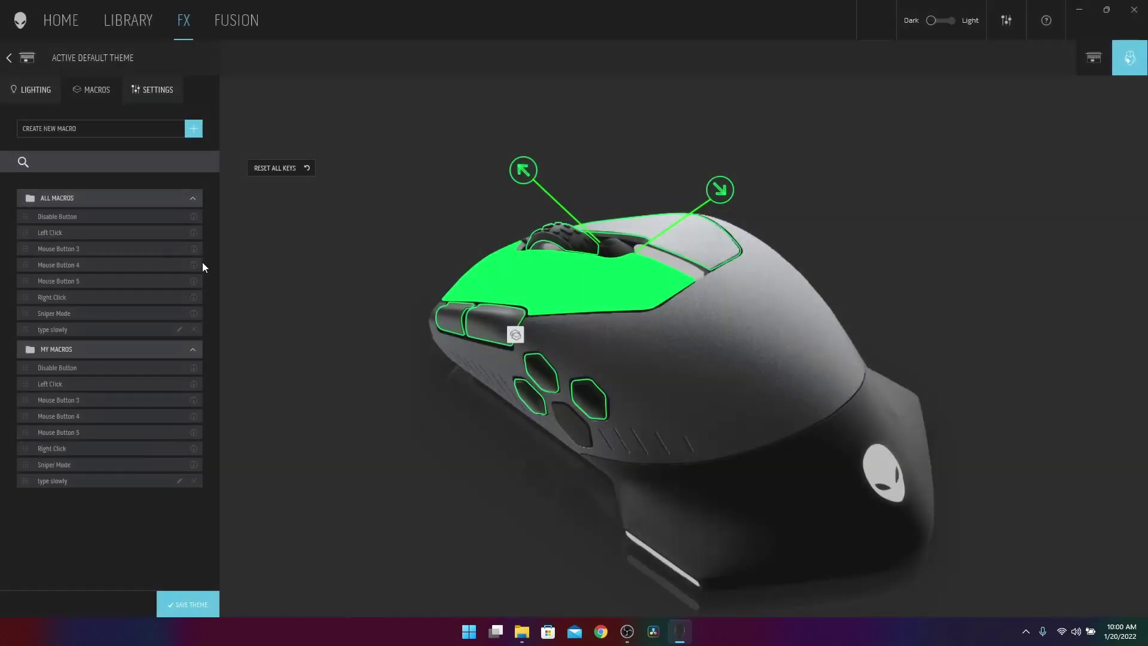
left_click(194, 328)
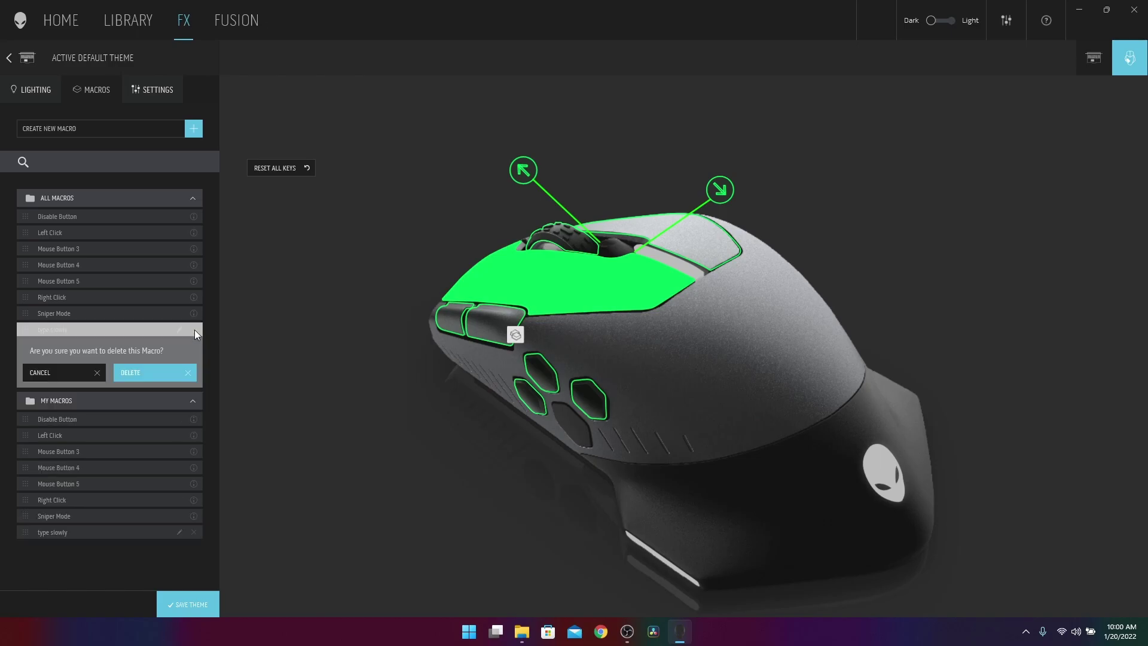
left_click(173, 374)
left_click(690, 369)
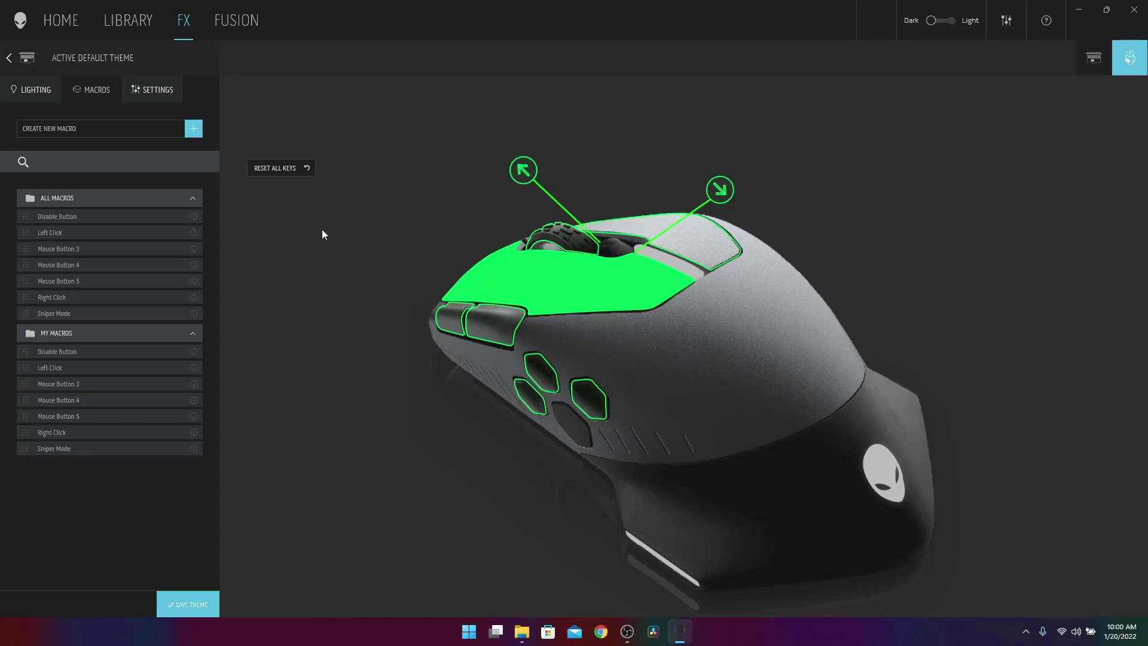
Reset all mouse keys to their defaults and save the theme.
left_click(275, 169)
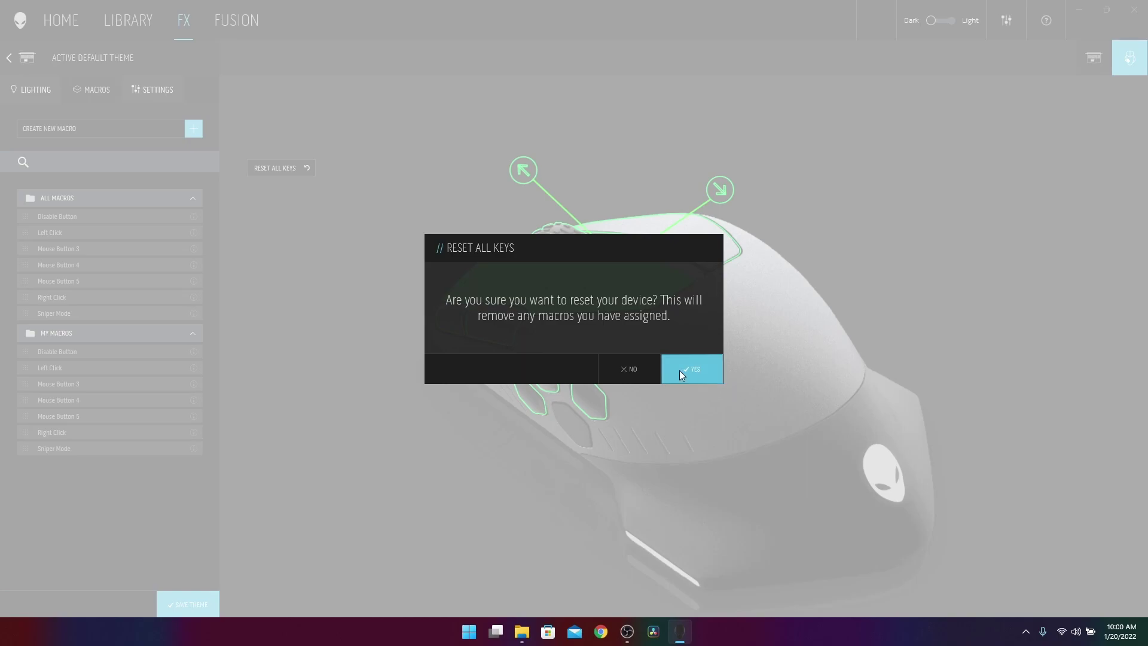
left_click(682, 375)
left_click(184, 608)
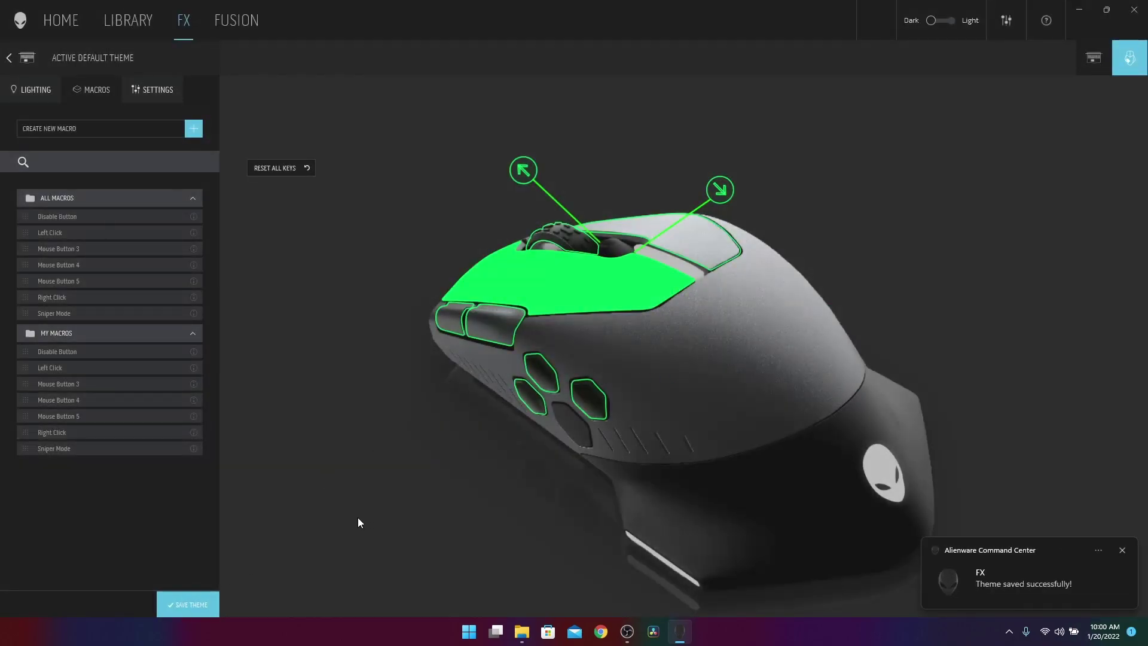